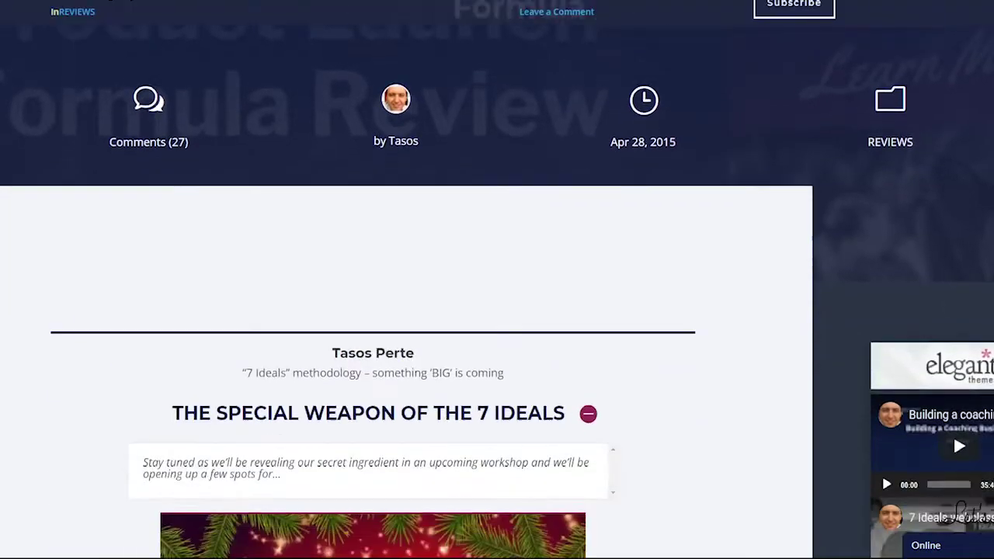
Skim the Product Launch Formula review article down to its closing countdown and review heading
{"action": "scroll", "coordinate": [372, 311], "scroll_direction": "down", "scroll_amount": 10}
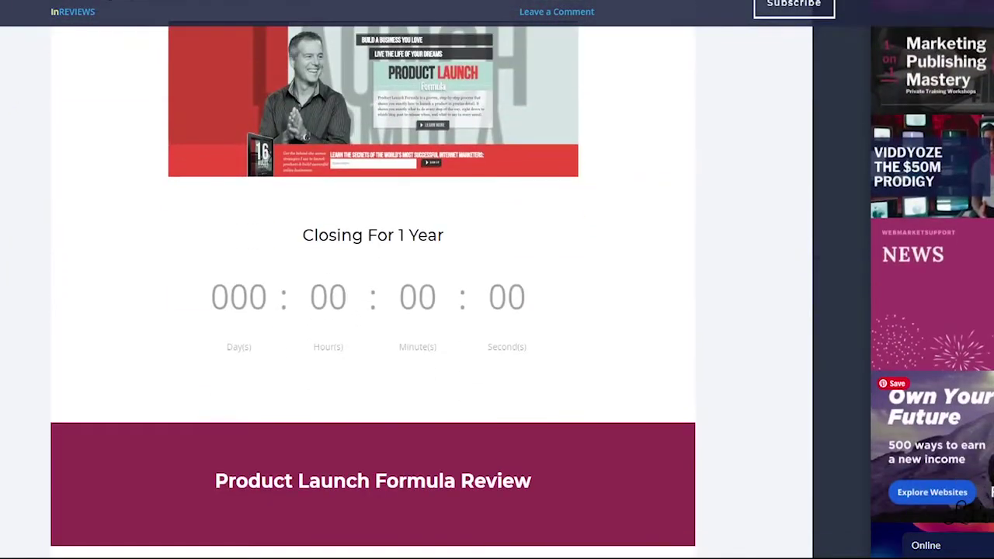
{"action": "scroll", "coordinate": [372, 311], "scroll_direction": "down", "scroll_amount": 10}
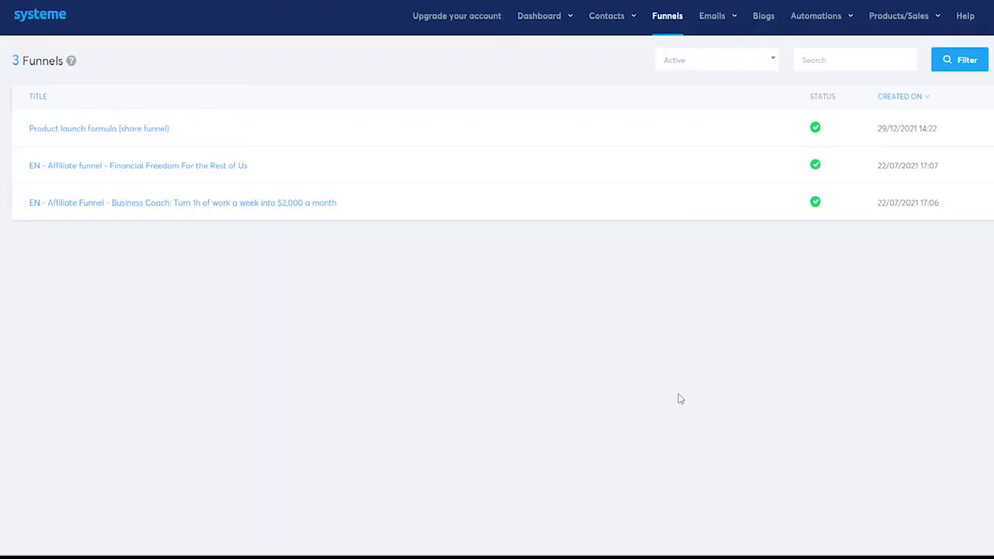
Open the "Product launch formula (share funnel)" funnel, look over its list of steps and select the first squeeze page
{"action": "left_click", "coordinate": [125, 134]}
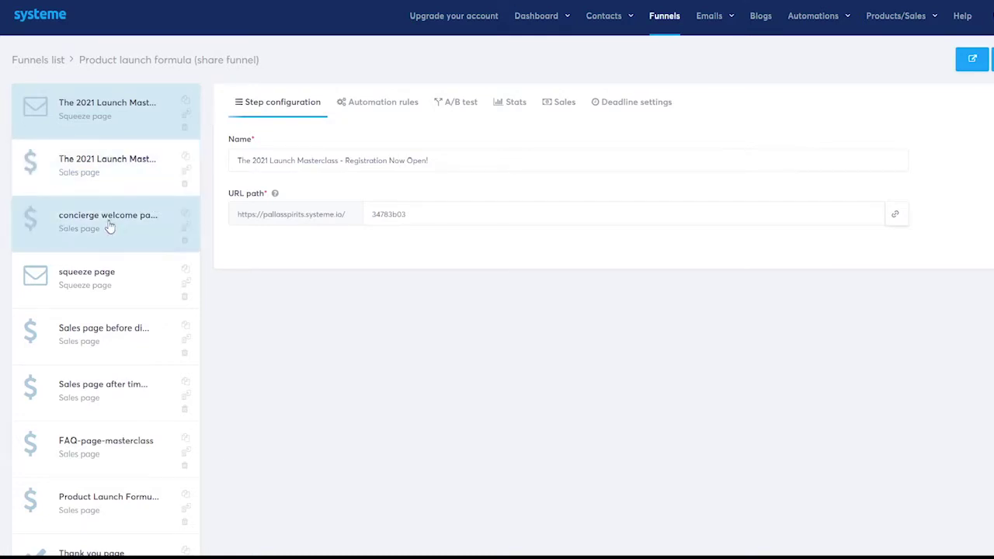
{"action": "scroll", "coordinate": [109, 225], "scroll_direction": "down", "scroll_amount": 5}
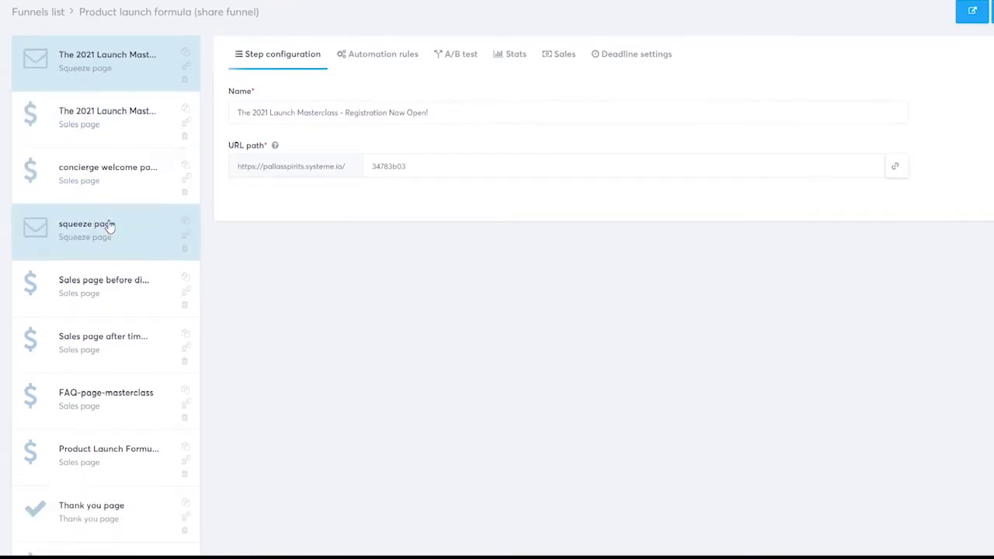
{"action": "scroll", "coordinate": [109, 226], "scroll_direction": "up", "scroll_amount": 5}
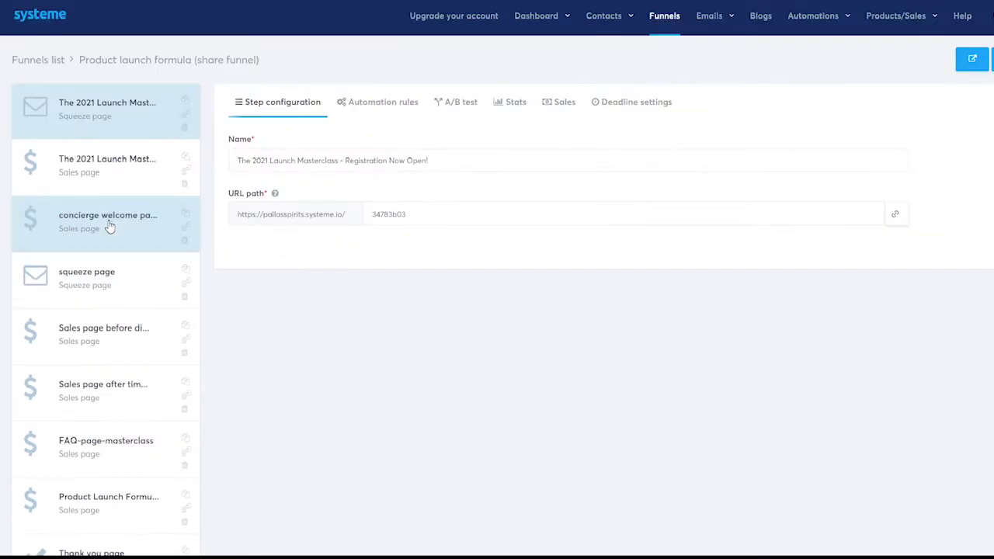
{"action": "left_click", "coordinate": [89, 116]}
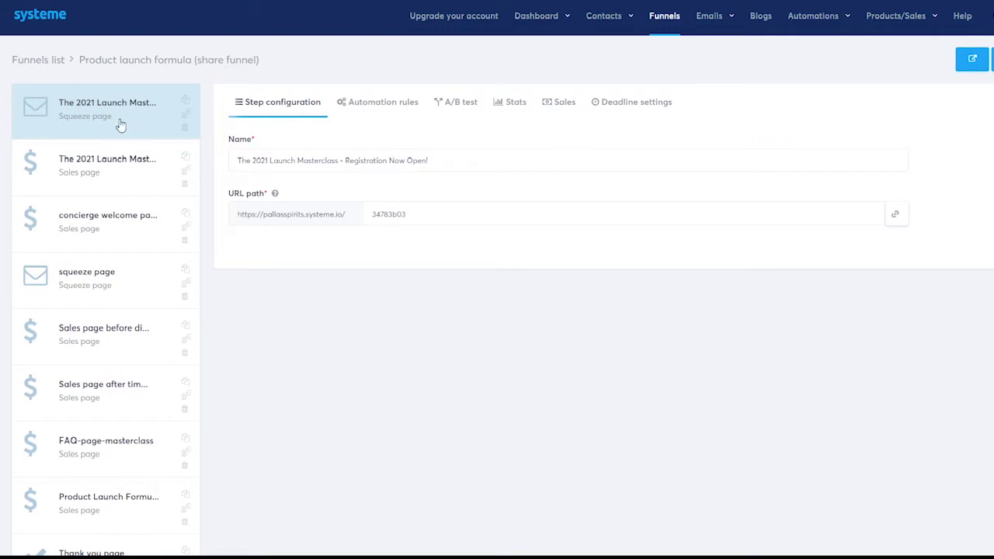
Review the squeeze page's automation rules and A/B test, and the funnel's statistics for every step
{"action": "left_click", "coordinate": [399, 105]}
{"action": "left_click", "coordinate": [458, 109]}
{"action": "left_click", "coordinate": [516, 105]}
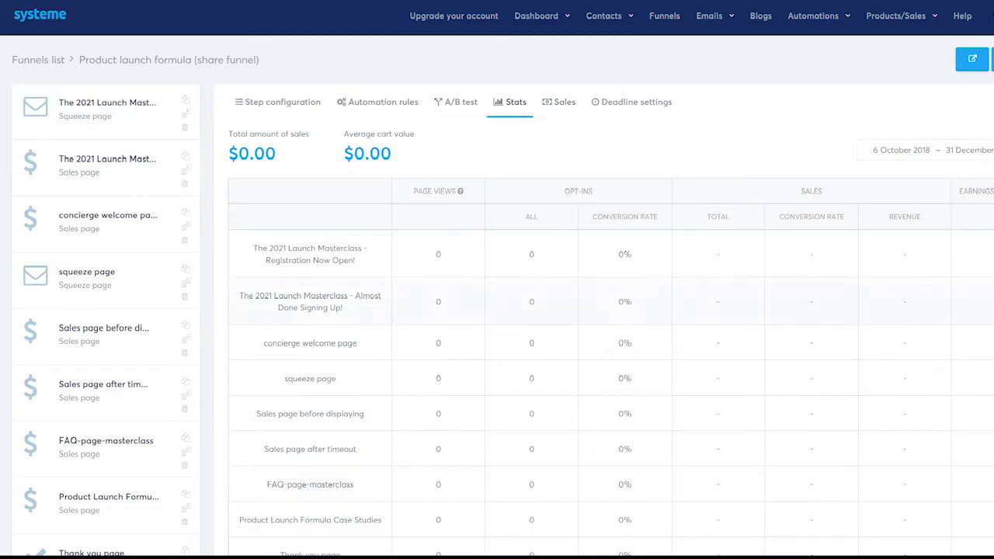
{"action": "scroll", "coordinate": [497, 311], "scroll_direction": "down", "scroll_amount": 4}
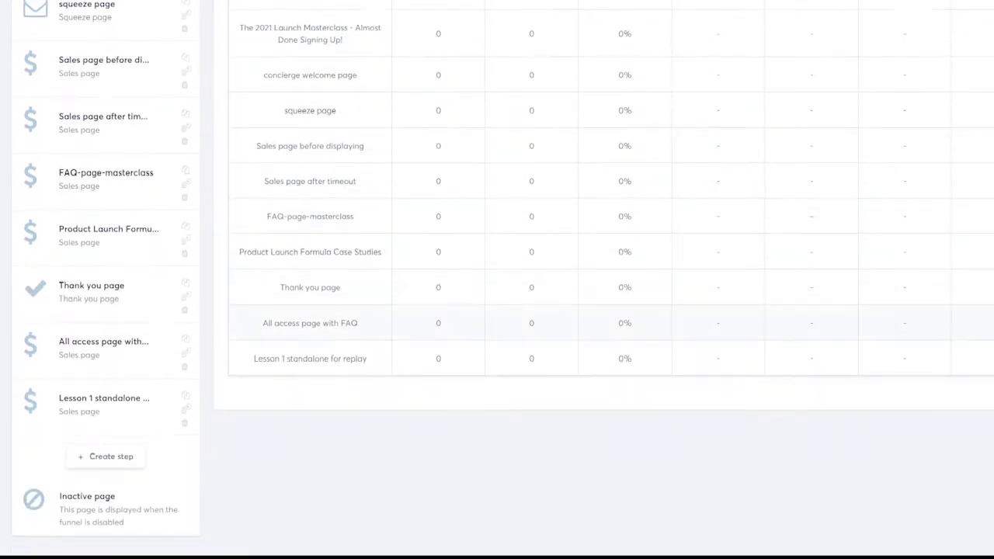
{"action": "scroll", "coordinate": [704, 253], "scroll_direction": "up", "scroll_amount": 4}
Check the funnel's sales and deadline settings, including the available deadline steps, and return to the step configuration
{"action": "left_click", "coordinate": [561, 104]}
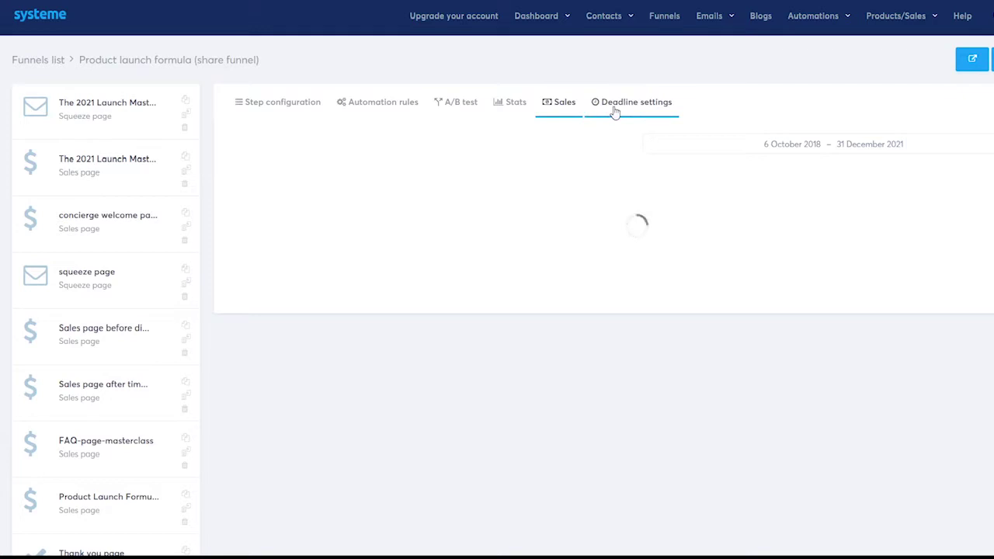
{"action": "left_click", "coordinate": [615, 109]}
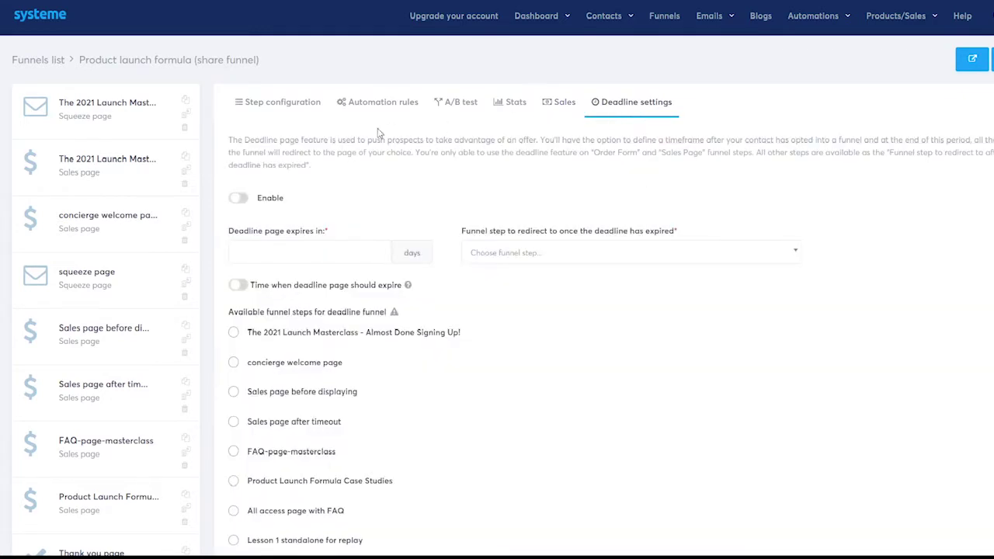
{"action": "scroll", "coordinate": [397, 235], "scroll_direction": "down", "scroll_amount": 4}
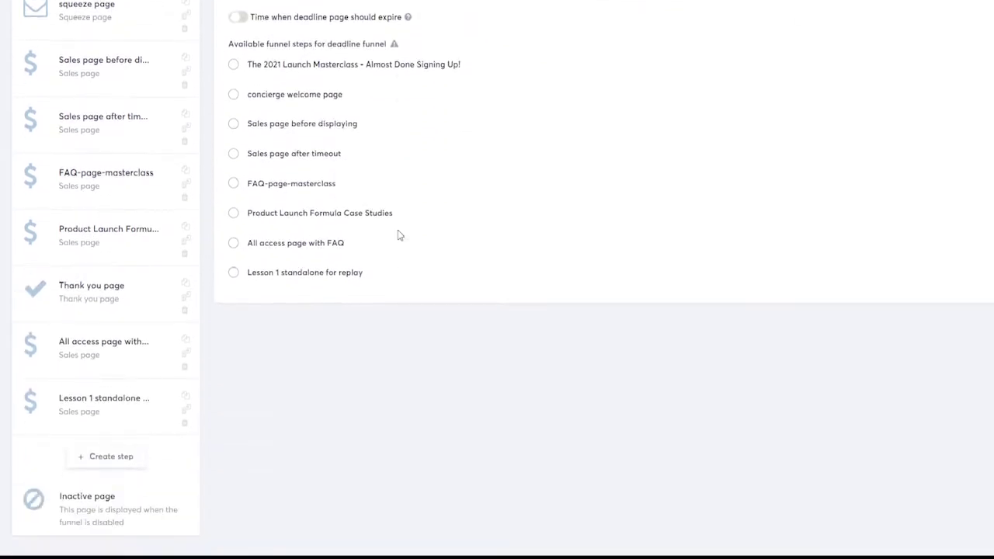
{"action": "scroll", "coordinate": [399, 233], "scroll_direction": "up", "scroll_amount": 4}
{"action": "left_click", "coordinate": [274, 113]}
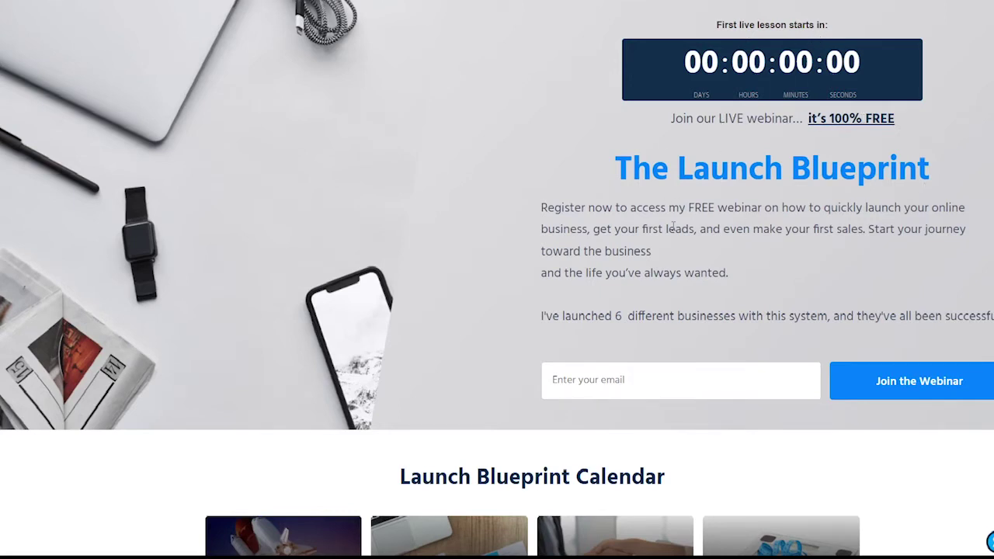
Examine The Launch Blueprint squeeze page's countdown, email sign-up form, lesson calendar and reasons to join the webinar
{"action": "scroll", "coordinate": [577, 364], "scroll_direction": "down", "scroll_amount": 1}
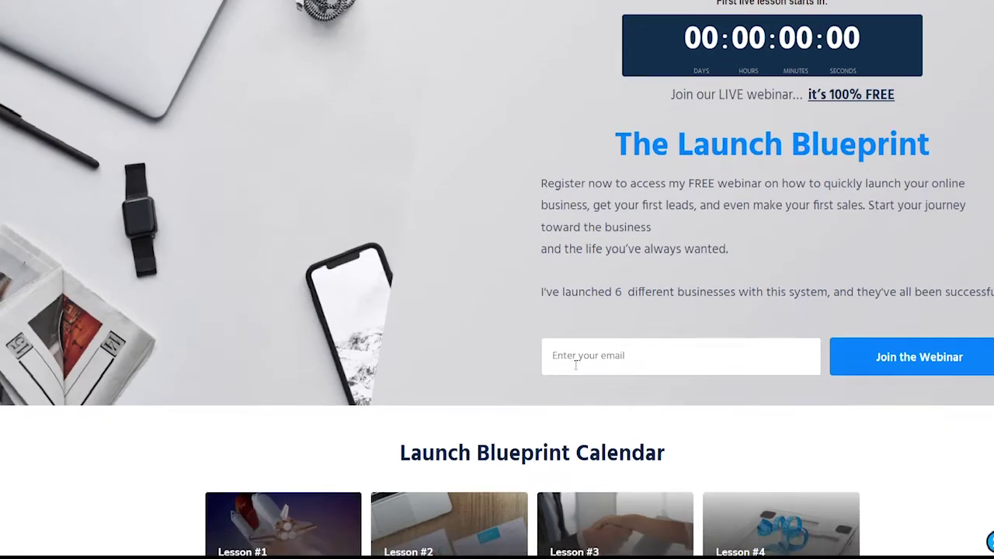
{"action": "scroll", "coordinate": [612, 368], "scroll_direction": "down", "scroll_amount": 1}
{"action": "scroll", "coordinate": [612, 369], "scroll_direction": "down", "scroll_amount": 5}
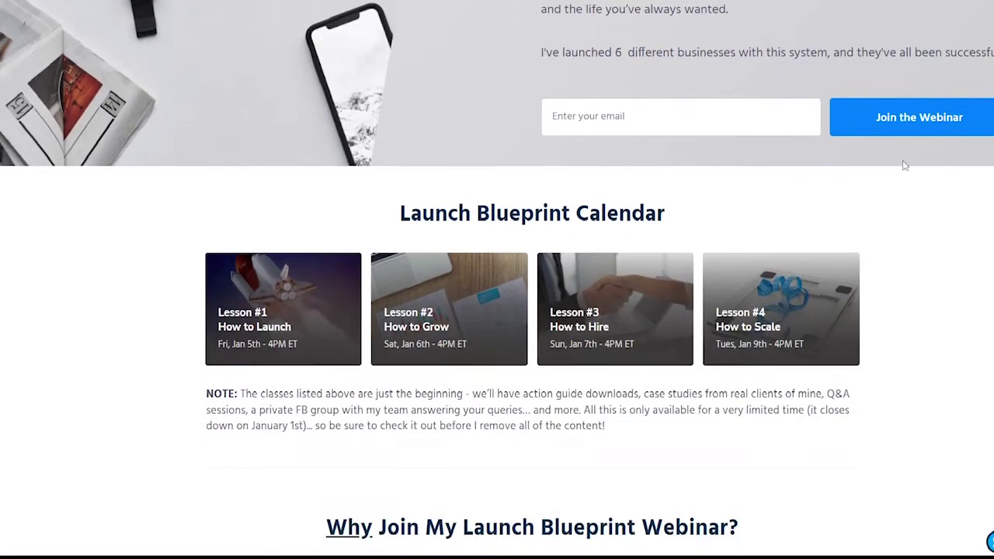
{"action": "scroll", "coordinate": [498, 254], "scroll_direction": "down", "scroll_amount": 3}
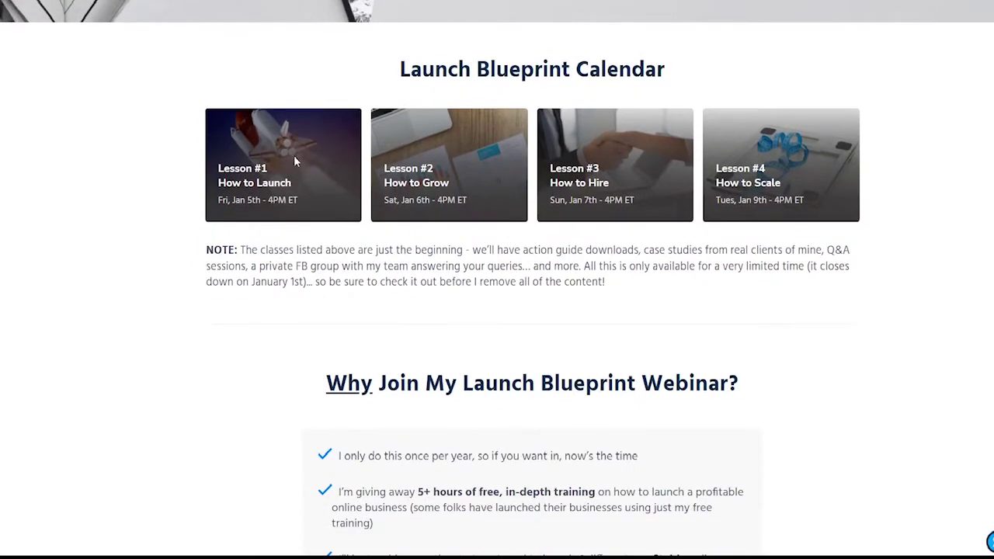
{"action": "scroll", "coordinate": [426, 176], "scroll_direction": "down", "scroll_amount": 2}
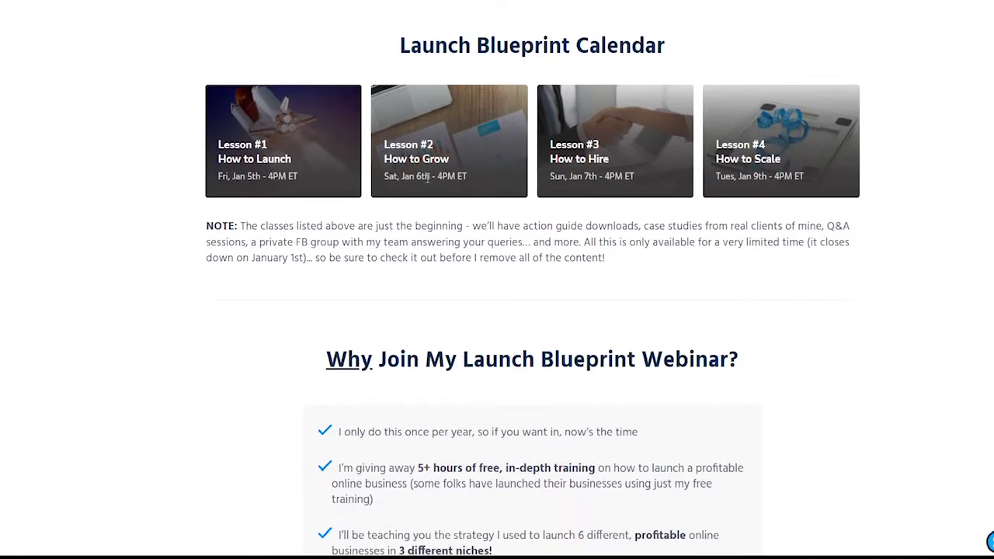
{"action": "scroll", "coordinate": [426, 176], "scroll_direction": "up", "scroll_amount": 9}
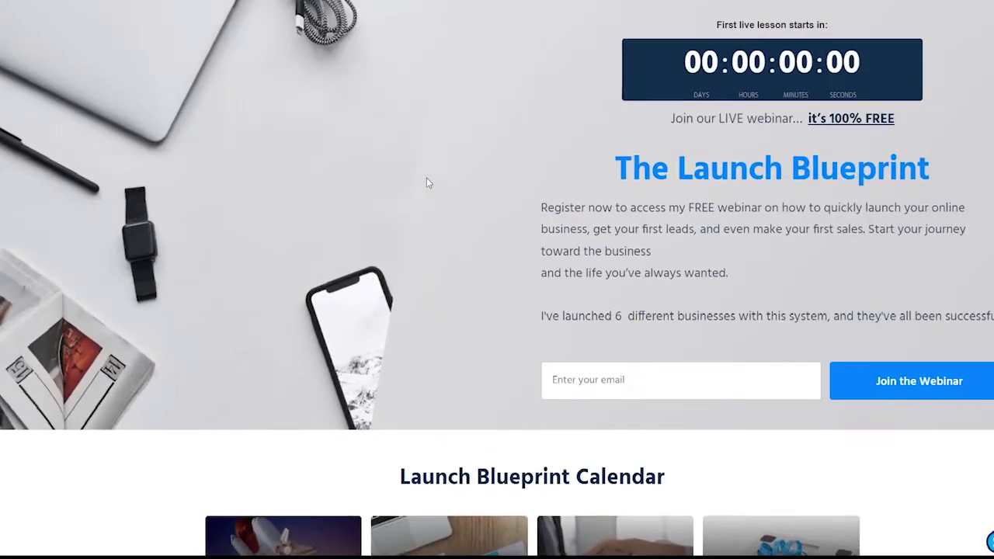
{"action": "scroll", "coordinate": [427, 182], "scroll_direction": "down", "scroll_amount": 5}
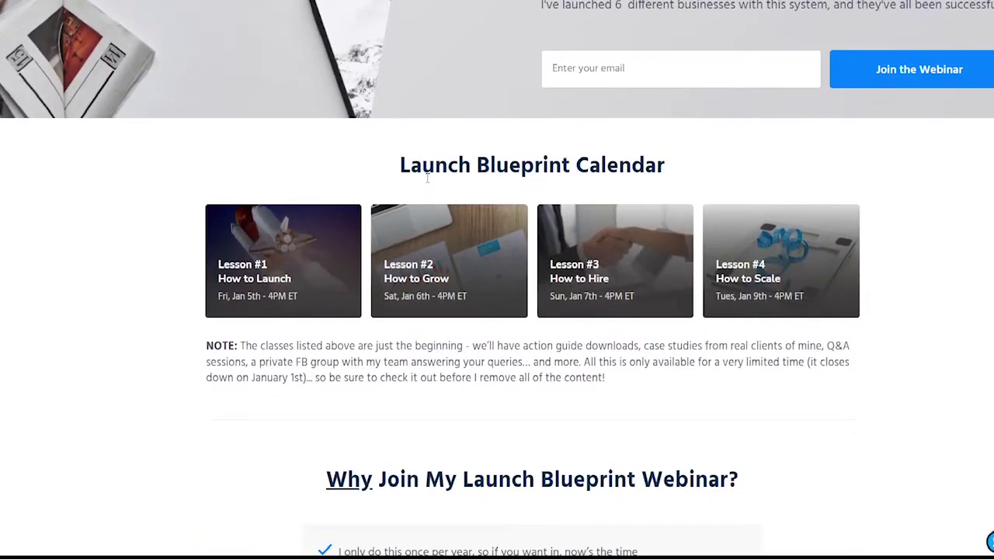
{"action": "scroll", "coordinate": [427, 178], "scroll_direction": "down", "scroll_amount": 2}
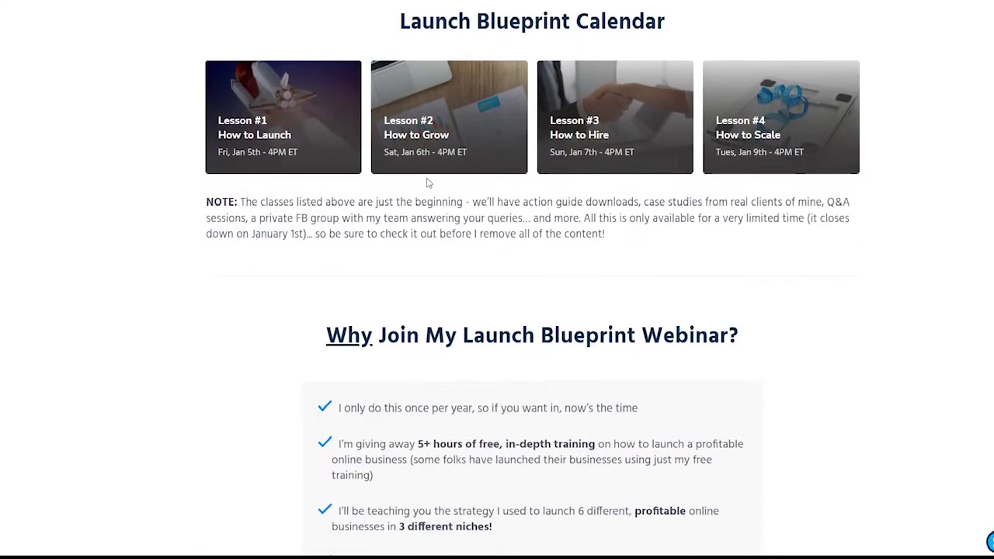
{"action": "scroll", "coordinate": [426, 182], "scroll_direction": "down", "scroll_amount": 3}
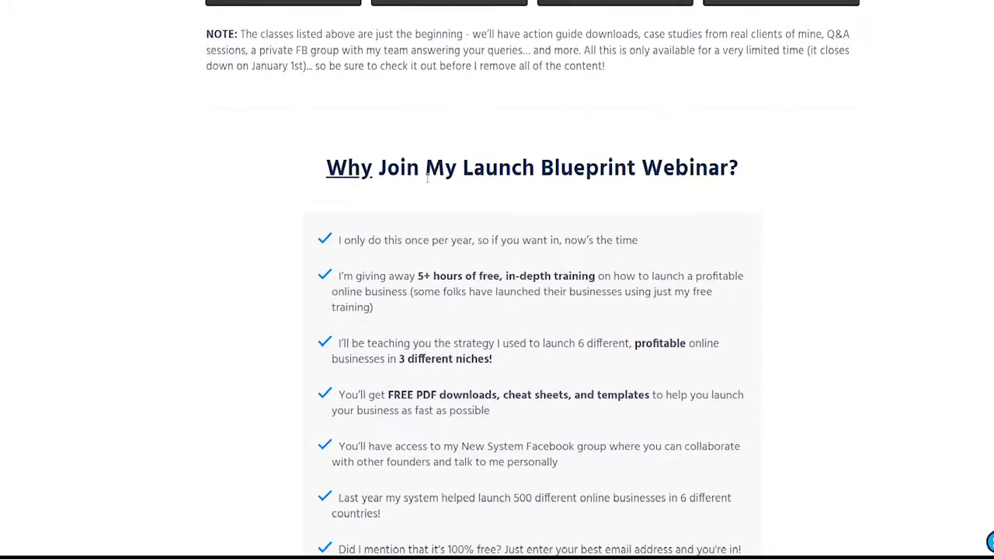
{"action": "scroll", "coordinate": [426, 177], "scroll_direction": "up", "scroll_amount": 5}
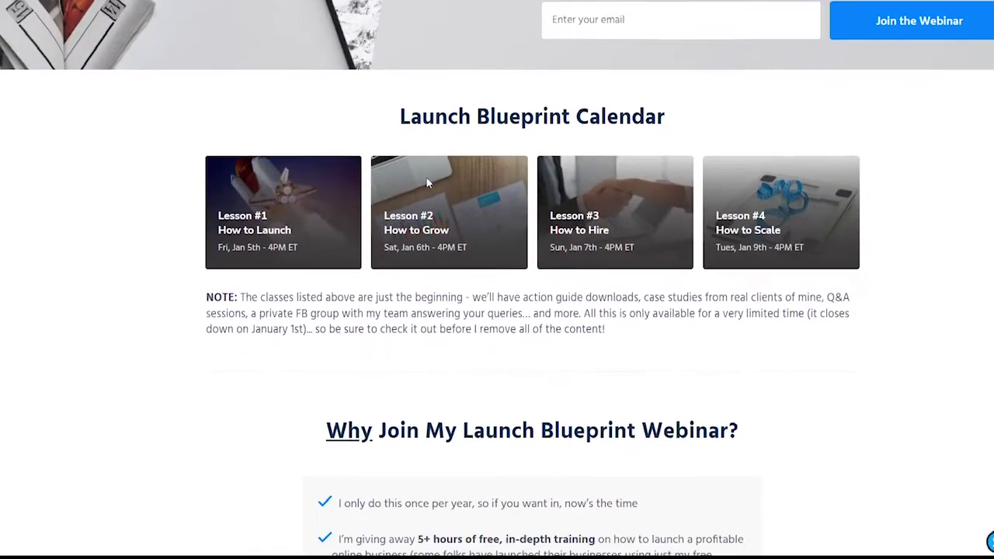
{"action": "scroll", "coordinate": [426, 184], "scroll_direction": "down", "scroll_amount": 3}
{"action": "scroll", "coordinate": [427, 183], "scroll_direction": "up", "scroll_amount": 8}
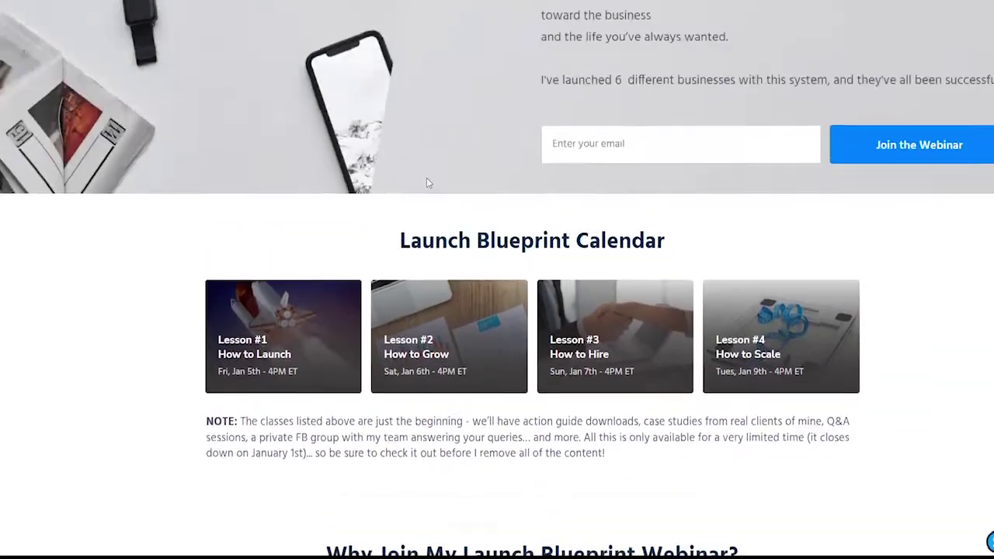
{"action": "scroll", "coordinate": [426, 182], "scroll_direction": "down", "scroll_amount": 6}
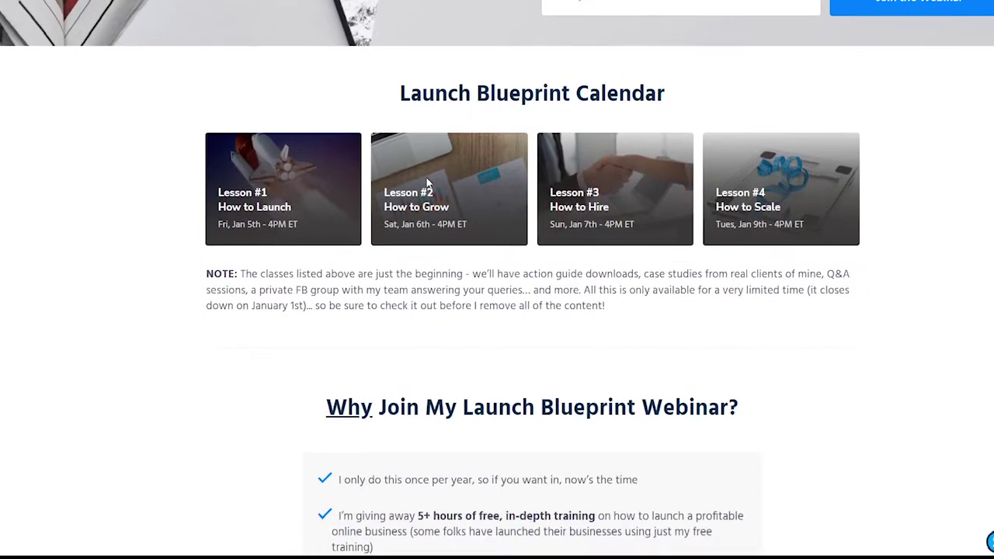
Read the squeeze page's remaining benefits, second sign-up form and testimonials down to the footer
{"action": "scroll", "coordinate": [427, 183], "scroll_direction": "down", "scroll_amount": 8}
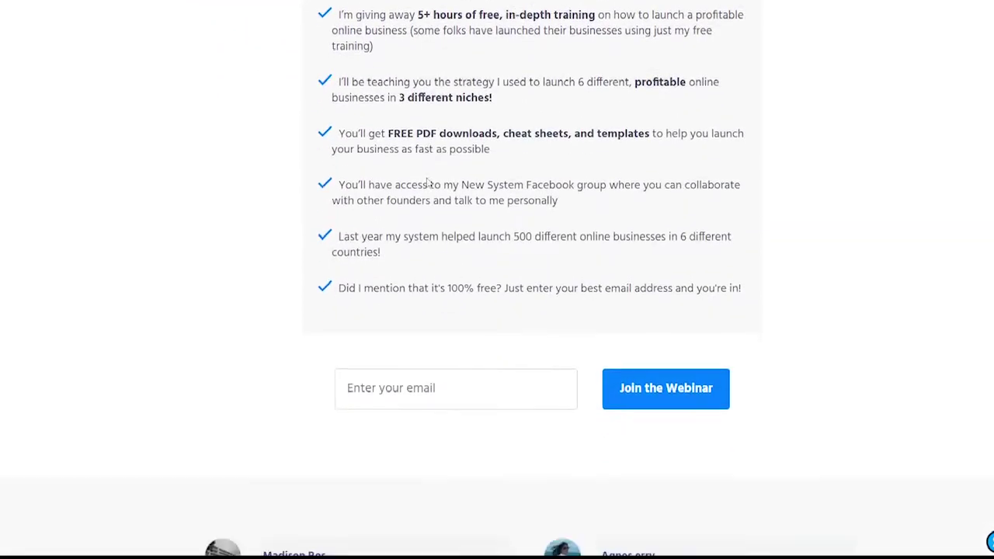
{"action": "scroll", "coordinate": [426, 183], "scroll_direction": "down", "scroll_amount": 7}
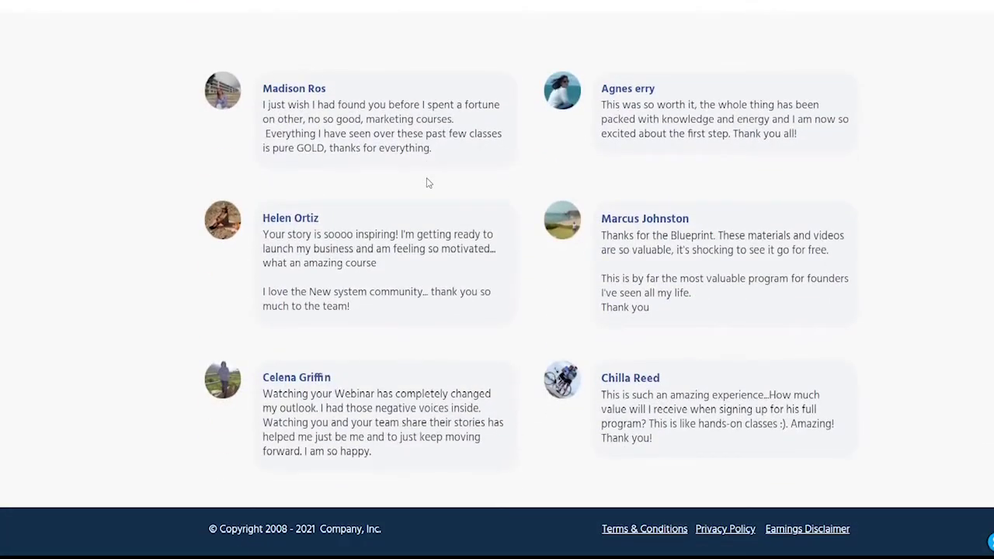
{"action": "scroll", "coordinate": [427, 183], "scroll_direction": "up", "scroll_amount": 3}
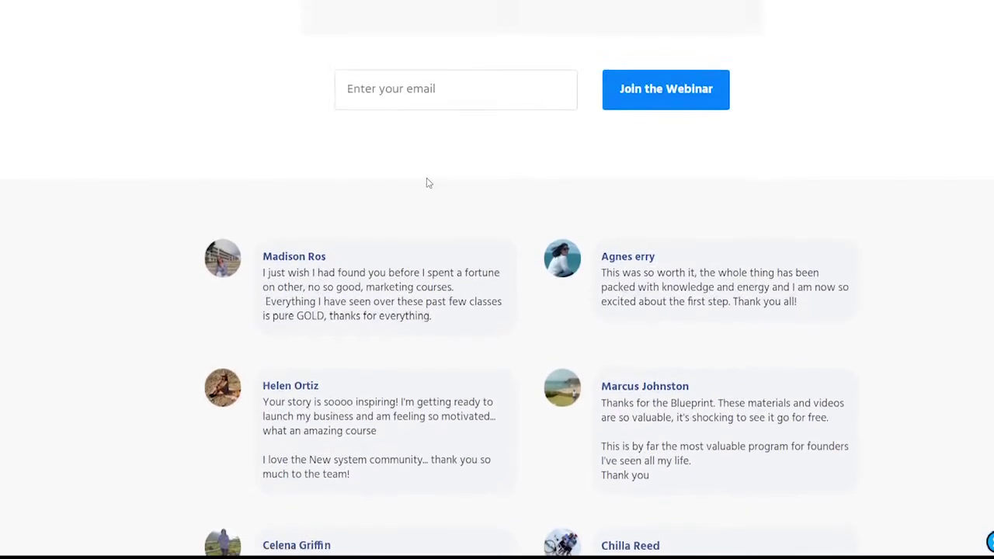
{"action": "scroll", "coordinate": [426, 183], "scroll_direction": "down", "scroll_amount": 3}
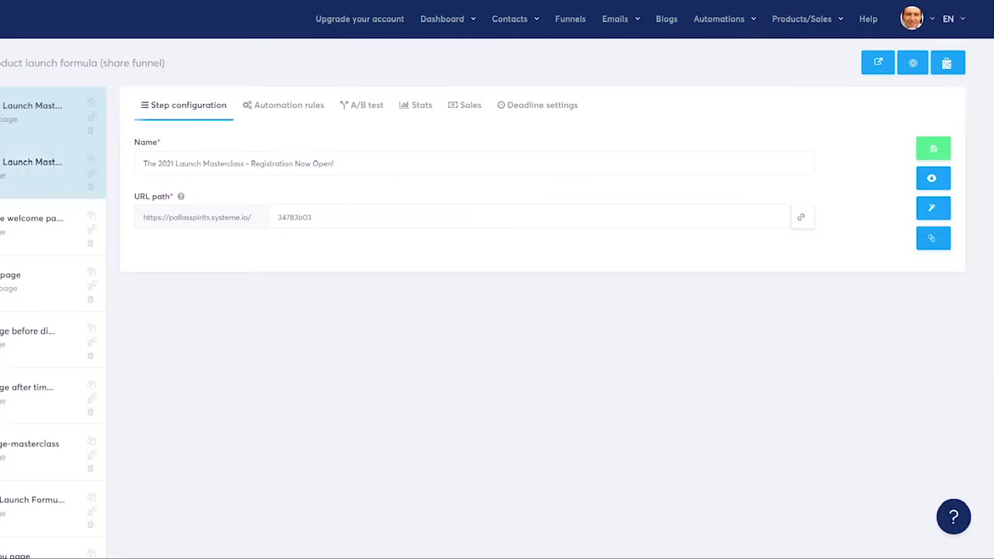
Preview the concierge welcome page and examine its welcome video, upcoming events and "Don't Miss a Thing" list
{"action": "left_click", "coordinate": [67, 172]}
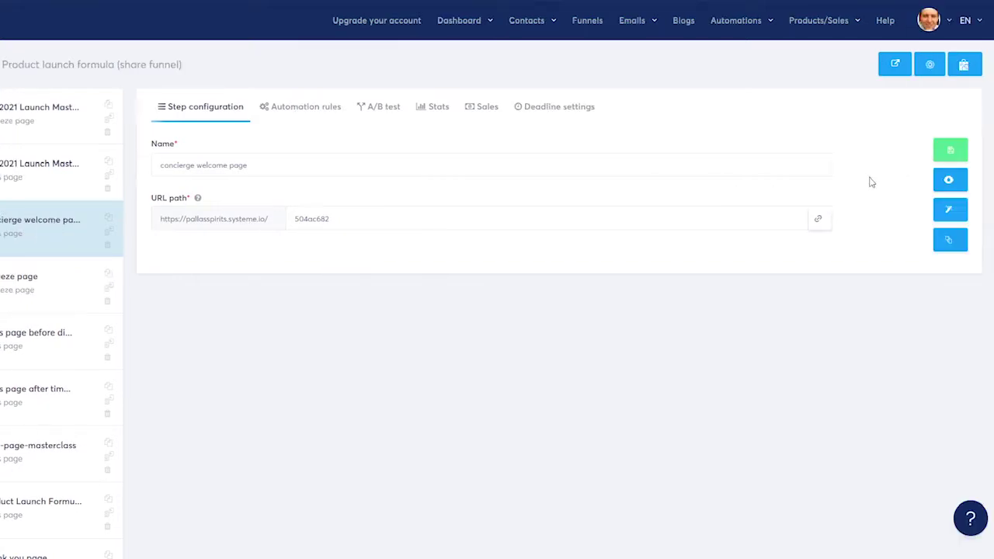
{"action": "left_click", "coordinate": [954, 187]}
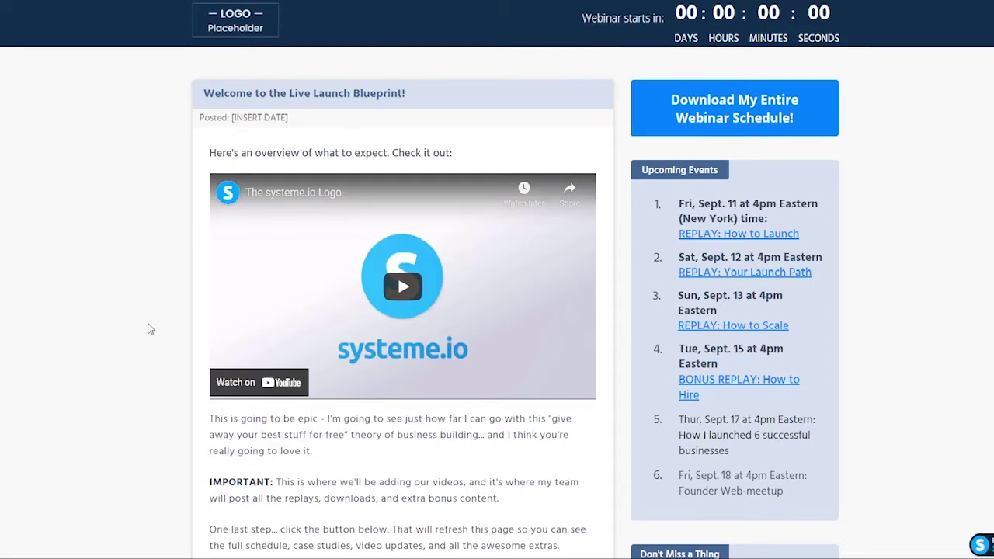
{"action": "scroll", "coordinate": [150, 329], "scroll_direction": "down", "scroll_amount": 3}
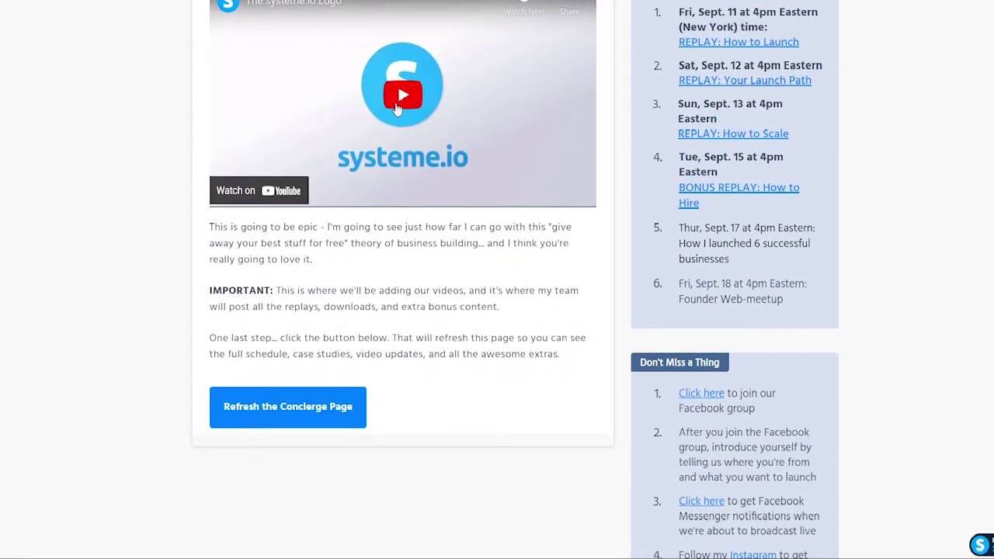
{"action": "scroll", "coordinate": [396, 109], "scroll_direction": "down", "scroll_amount": 3}
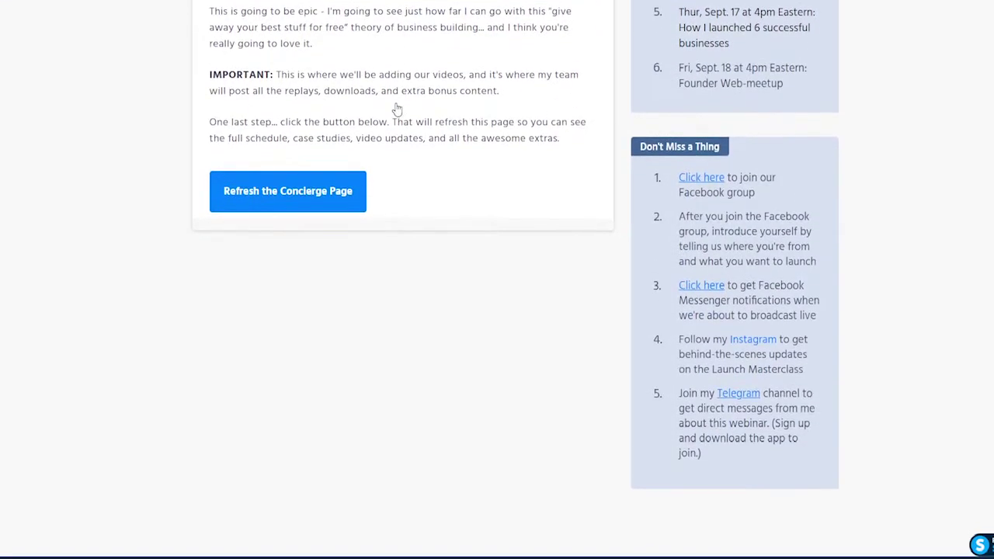
{"action": "scroll", "coordinate": [296, 196], "scroll_direction": "down", "scroll_amount": 1}
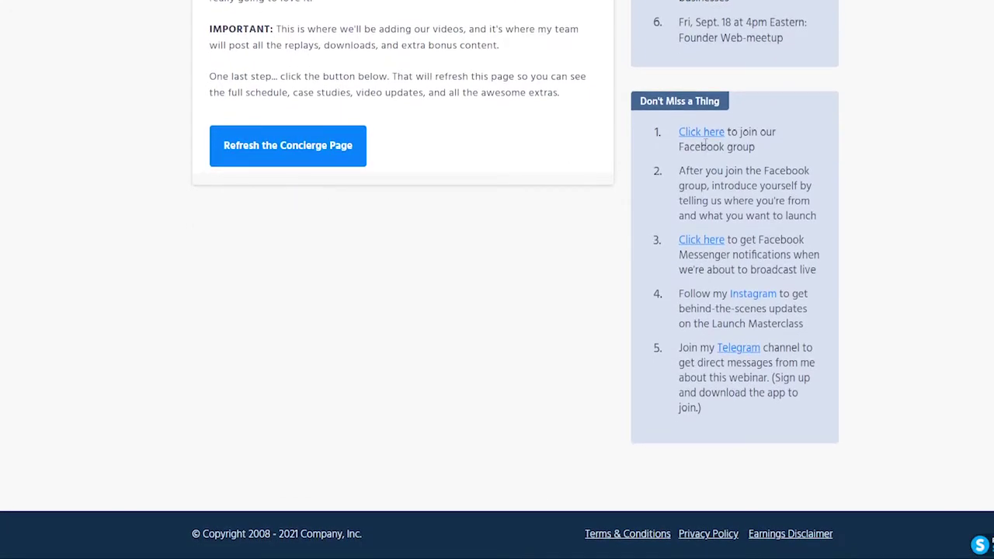
{"action": "scroll", "coordinate": [705, 144], "scroll_direction": "up", "scroll_amount": 6}
{"action": "scroll", "coordinate": [707, 147], "scroll_direction": "down", "scroll_amount": 1}
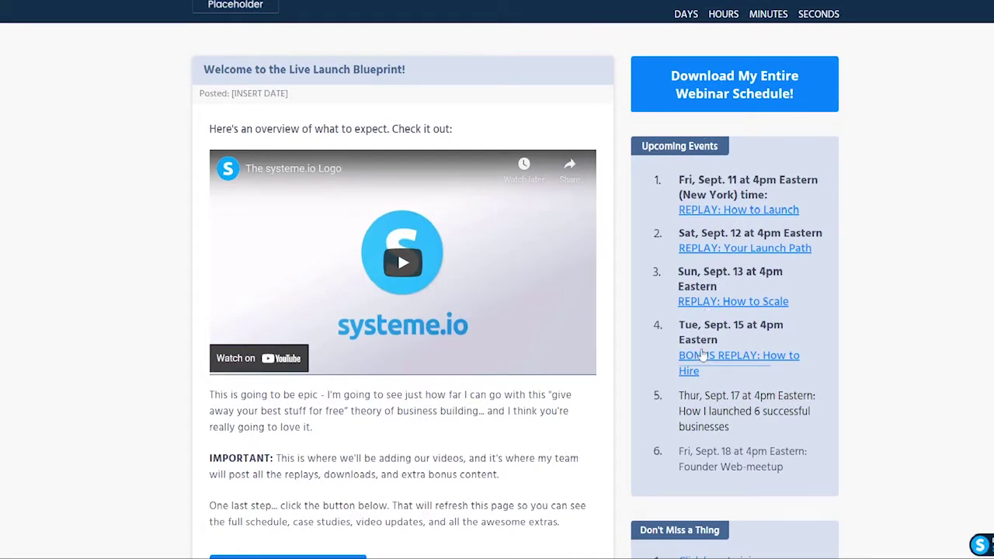
{"action": "scroll", "coordinate": [696, 369], "scroll_direction": "down", "scroll_amount": 5}
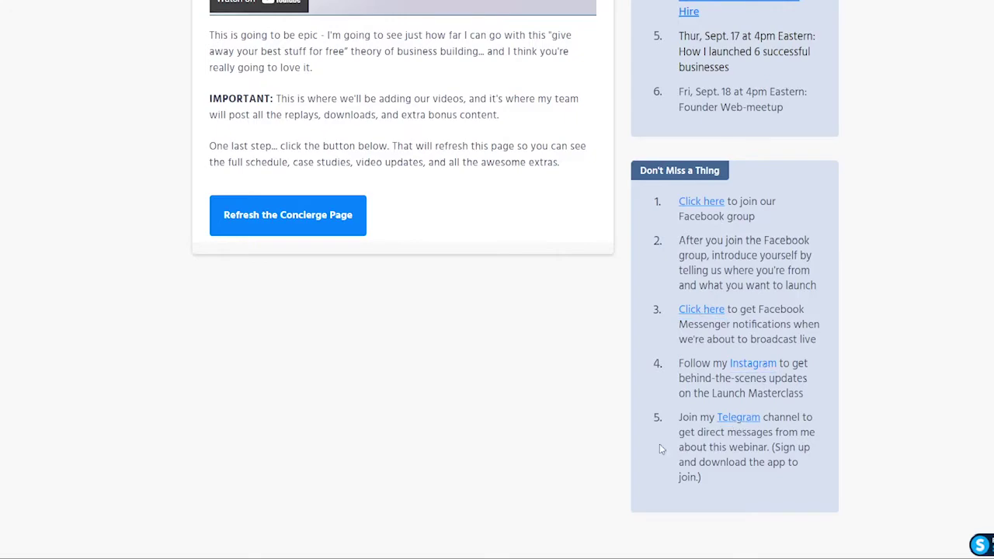
{"action": "scroll", "coordinate": [661, 449], "scroll_direction": "down", "scroll_amount": 2}
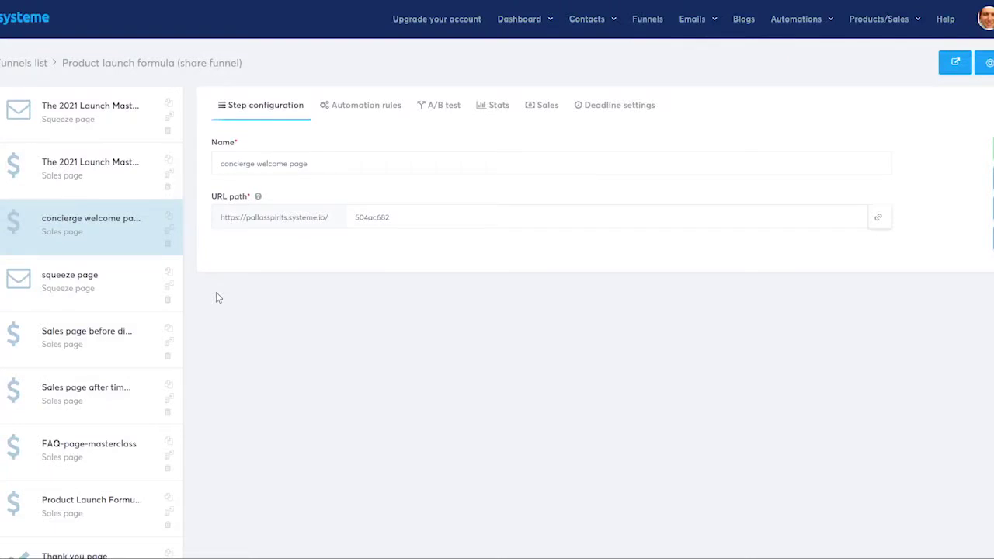
Preview the funnel's second squeeze page and examine its countdown, The Launch Blueprint training pitch and sign-up form
{"action": "left_click", "coordinate": [54, 278]}
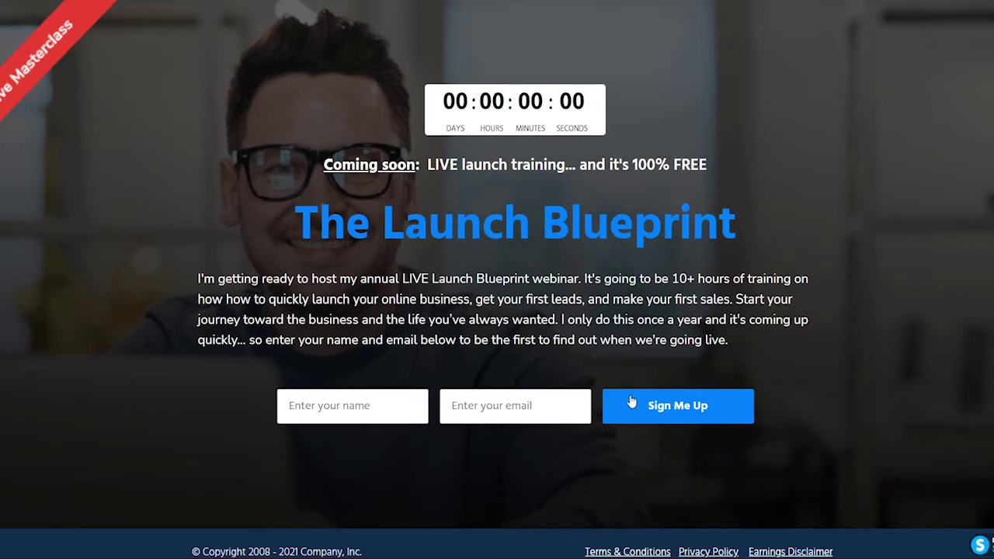
{"action": "scroll", "coordinate": [632, 400], "scroll_direction": "down", "scroll_amount": 1}
{"action": "scroll", "coordinate": [632, 400], "scroll_direction": "up", "scroll_amount": 1}
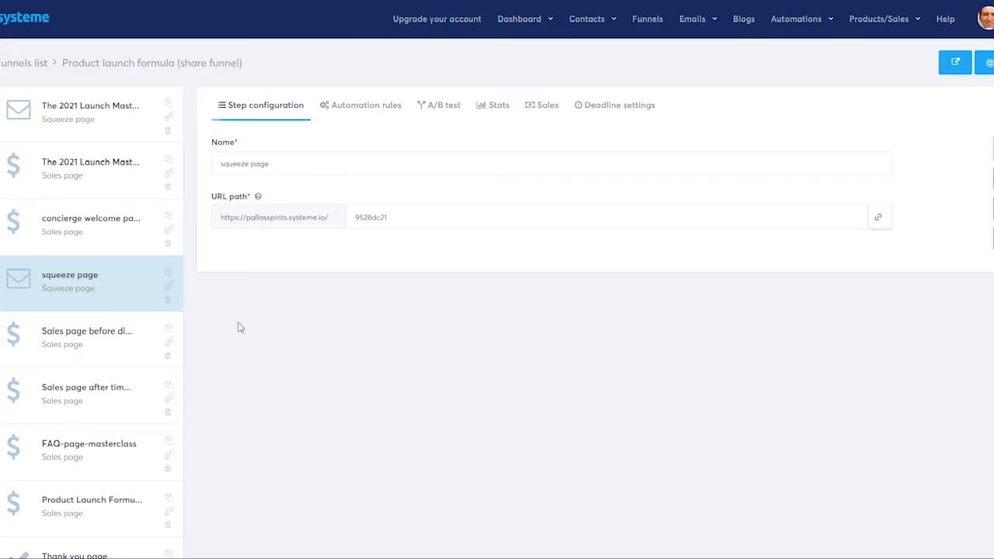
Preview the "Sales page before displaying" step, then play its webinar video briefly and pause it
{"action": "left_click", "coordinate": [112, 350]}
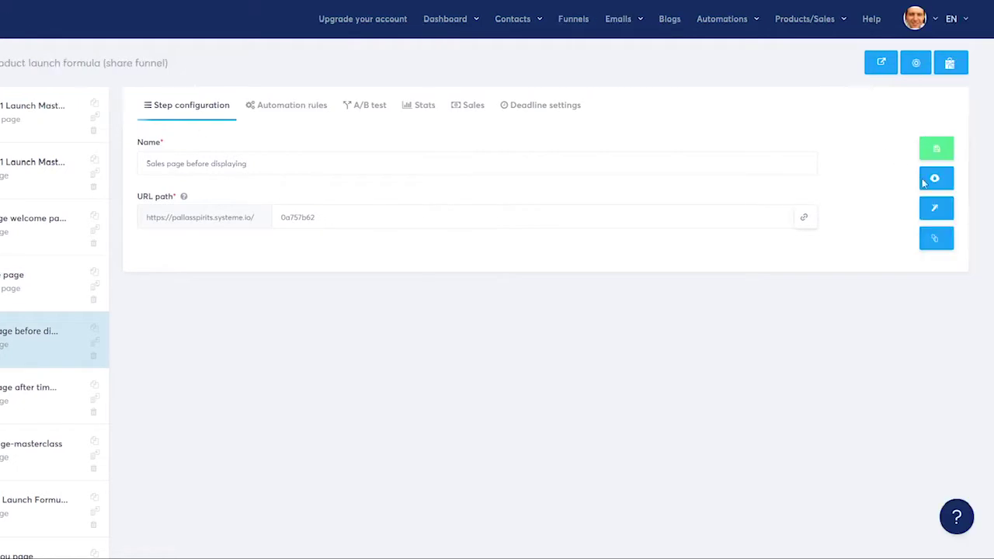
{"action": "left_click", "coordinate": [931, 185]}
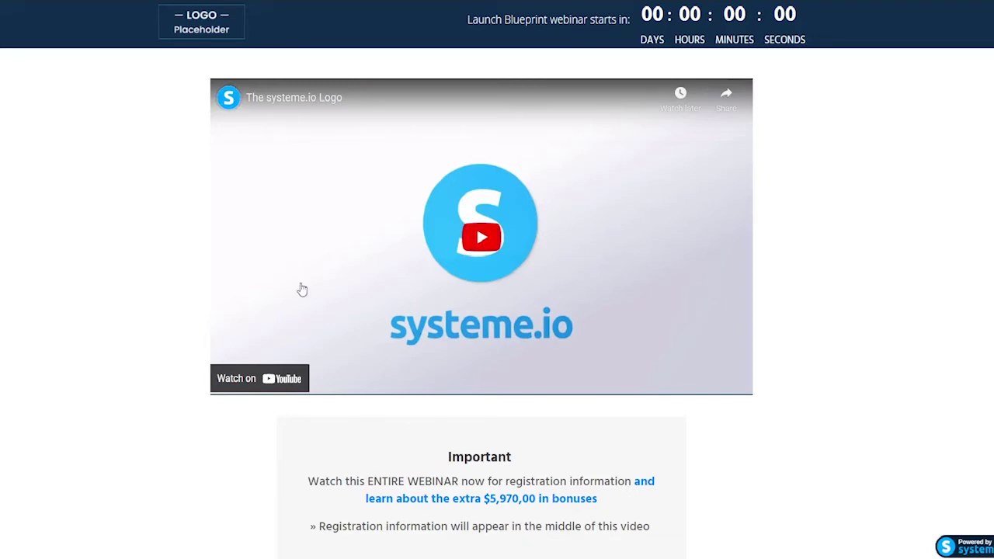
{"action": "left_click", "coordinate": [479, 236]}
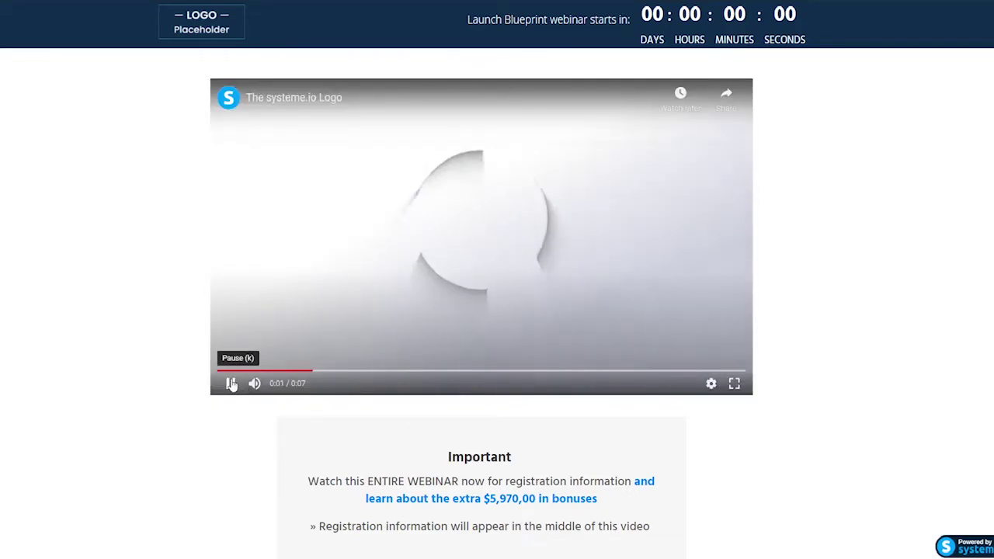
{"action": "left_click", "coordinate": [230, 383]}
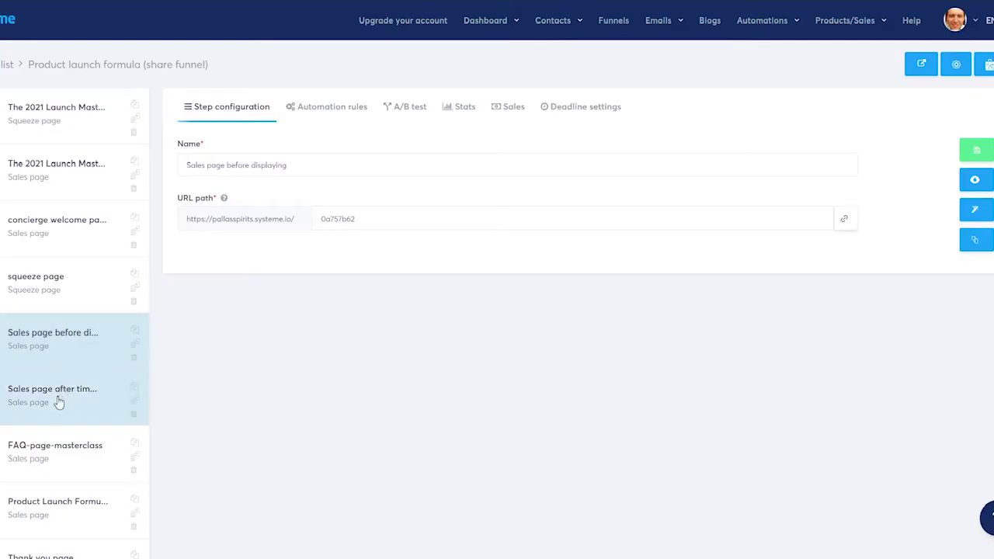
Preview the "Sales page after timeout" step and check its video, join button, registration notice and case studies link
{"action": "left_click", "coordinate": [60, 402]}
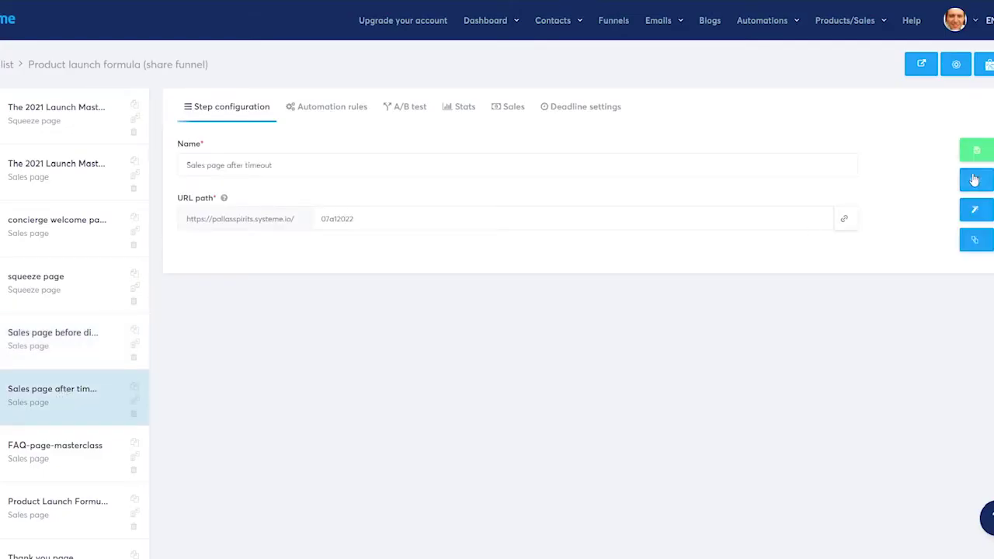
{"action": "left_click", "coordinate": [975, 180]}
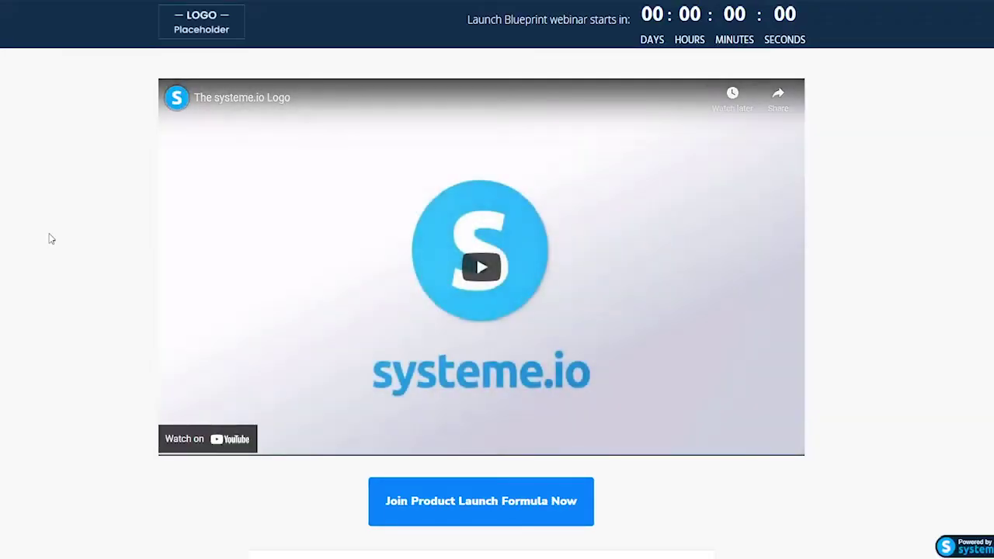
{"action": "scroll", "coordinate": [51, 239], "scroll_direction": "down", "scroll_amount": 6}
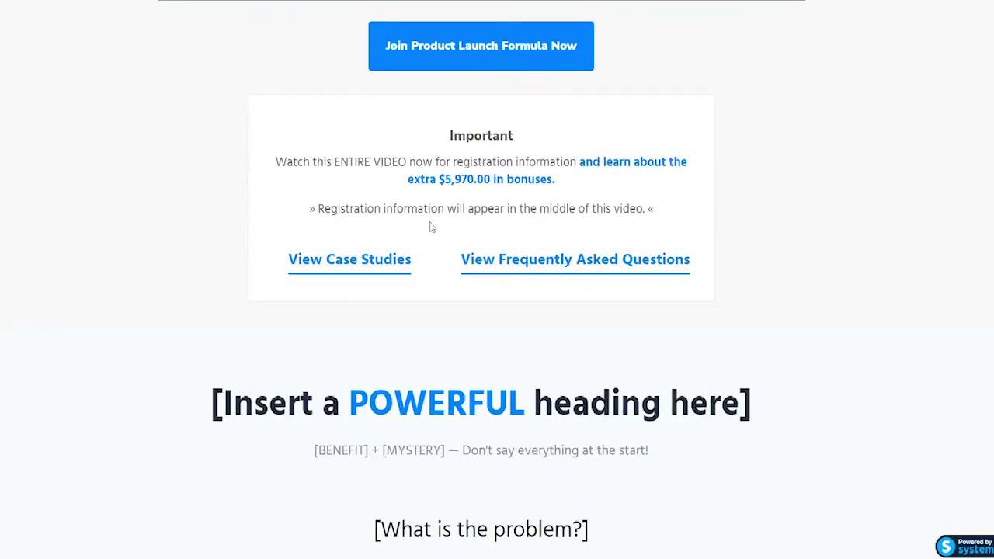
{"action": "scroll", "coordinate": [431, 226], "scroll_direction": "down", "scroll_amount": 1}
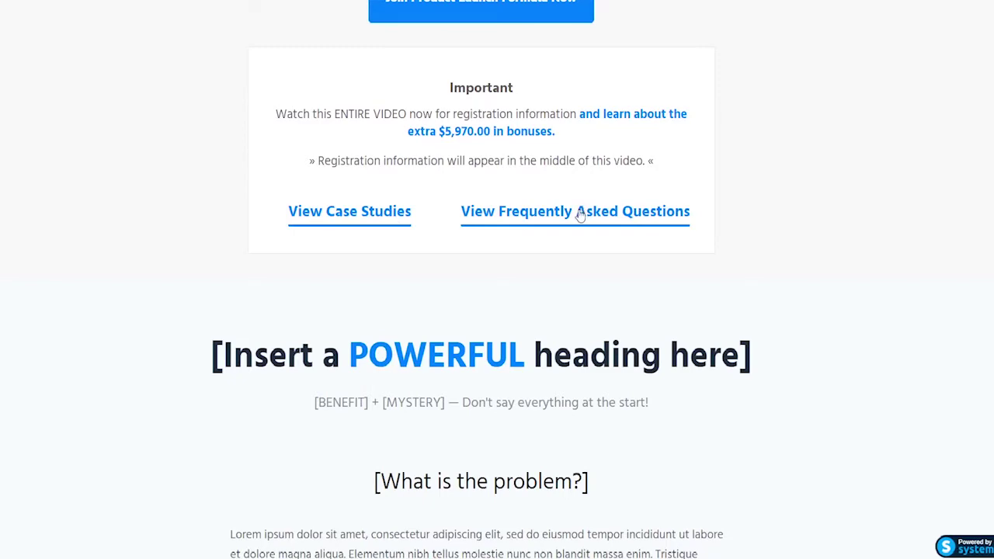
{"action": "left_click", "coordinate": [372, 217]}
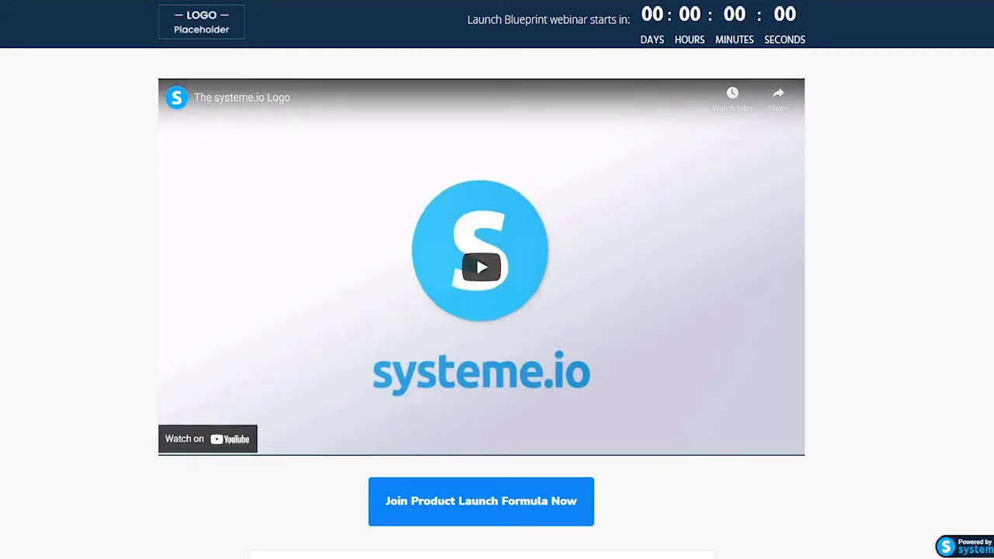
Read the after-timeout sales page from the problem and solution sections through testimonials, pricing and limited-time offer to the footer
{"action": "scroll", "coordinate": [497, 280], "scroll_direction": "down", "scroll_amount": 7}
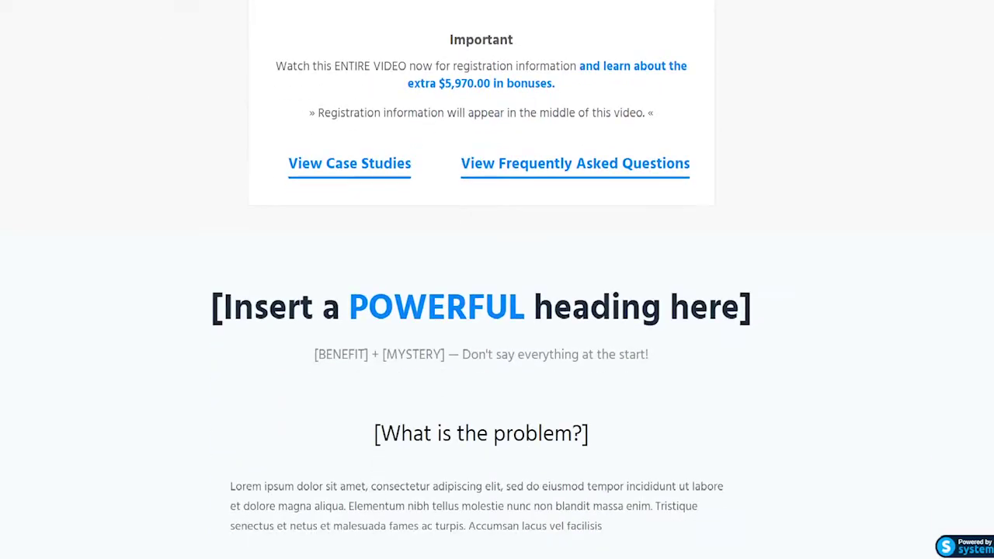
{"action": "scroll", "coordinate": [497, 279], "scroll_direction": "down", "scroll_amount": 4}
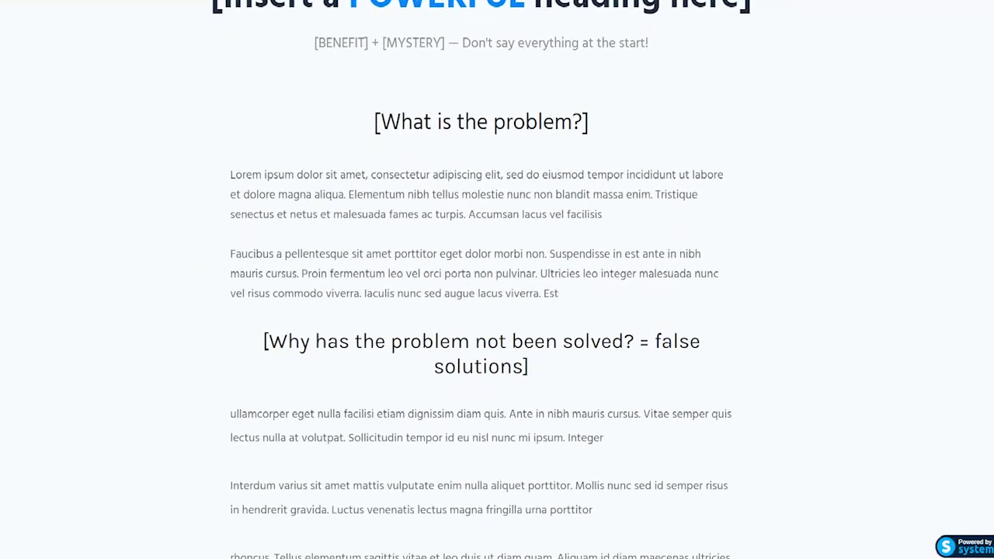
{"action": "scroll", "coordinate": [497, 280], "scroll_direction": "down", "scroll_amount": 10}
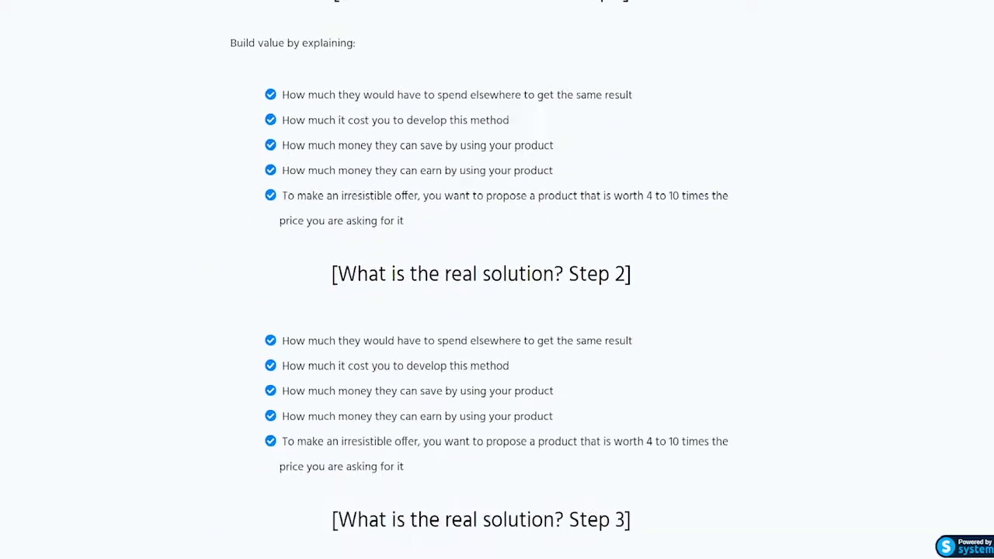
{"action": "scroll", "coordinate": [497, 280], "scroll_direction": "down", "scroll_amount": 15}
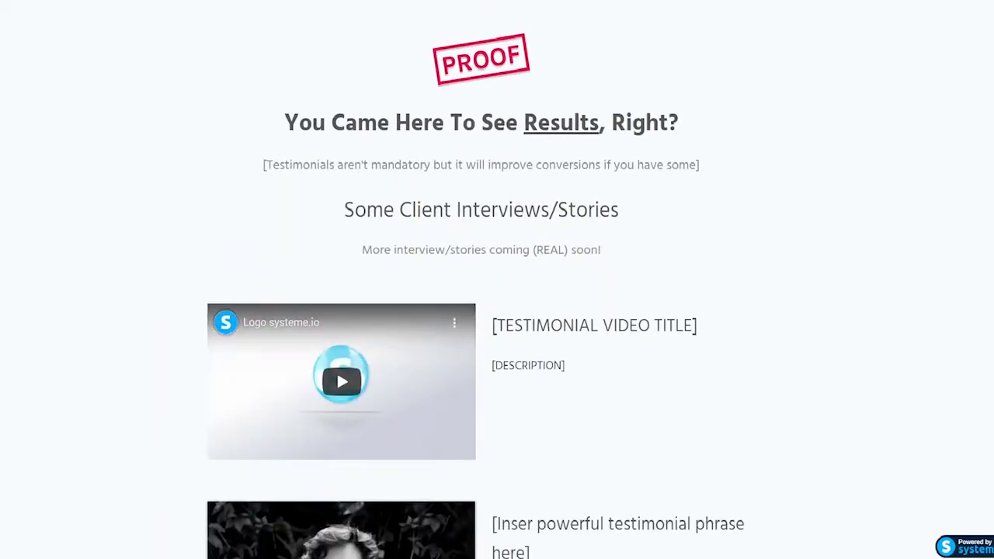
{"action": "scroll", "coordinate": [497, 280], "scroll_direction": "down", "scroll_amount": 10}
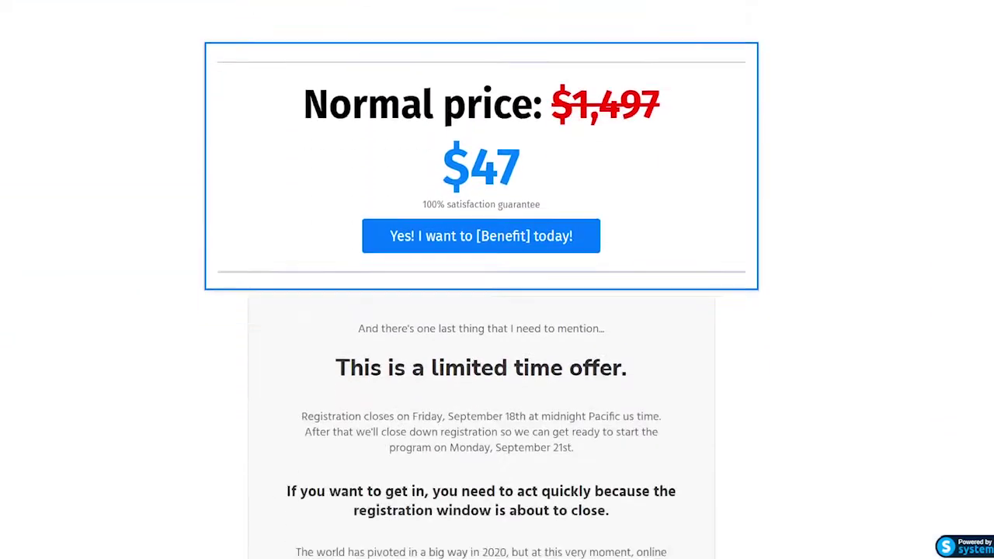
{"action": "scroll", "coordinate": [497, 279], "scroll_direction": "down", "scroll_amount": 4}
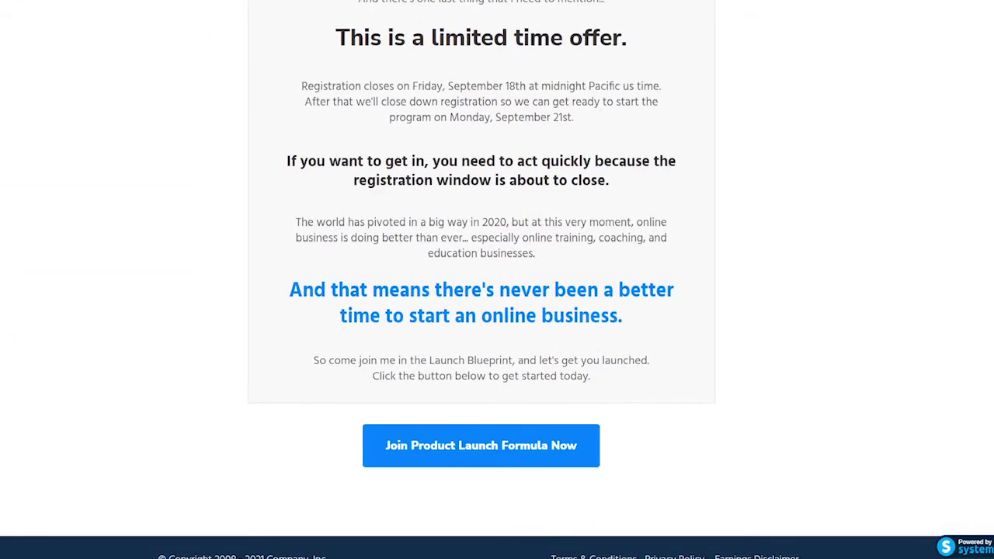
Go back over the after-timeout sales page's benefits recap, solution steps, "Upon purchase, you will receive" offers and proof section
{"action": "scroll", "coordinate": [498, 280], "scroll_direction": "up", "scroll_amount": 4}
{"action": "scroll", "coordinate": [497, 280], "scroll_direction": "up", "scroll_amount": 4}
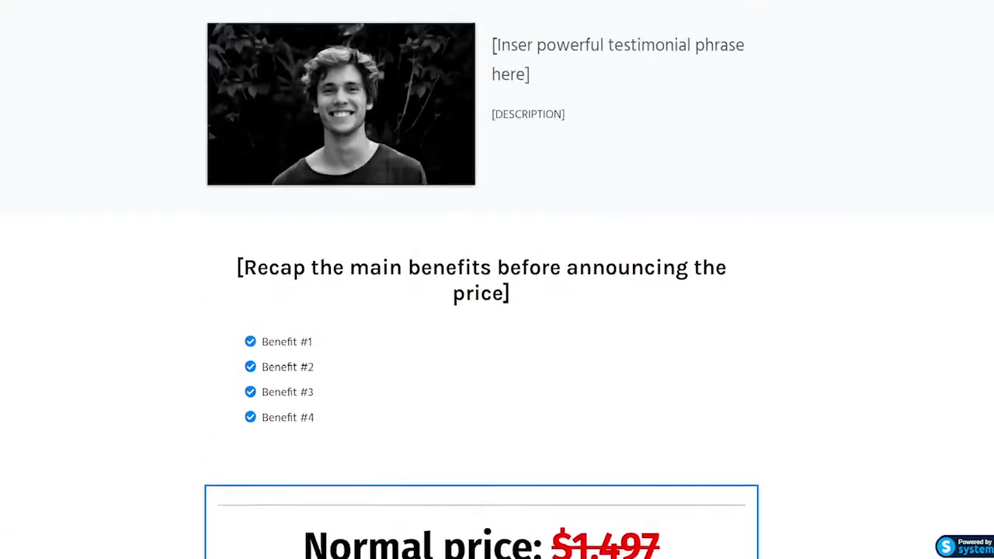
{"action": "scroll", "coordinate": [497, 280], "scroll_direction": "up", "scroll_amount": 7}
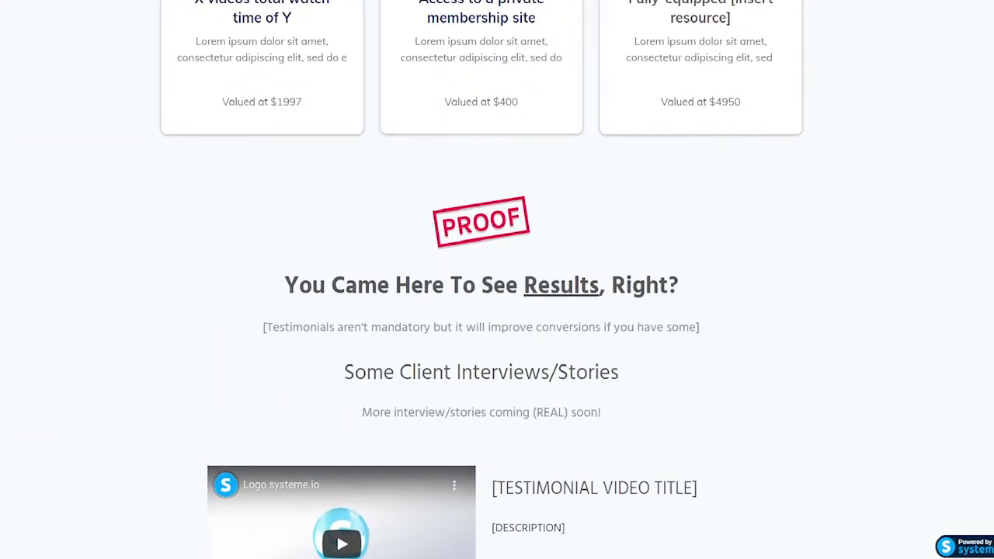
{"action": "scroll", "coordinate": [497, 280], "scroll_direction": "up", "scroll_amount": 16}
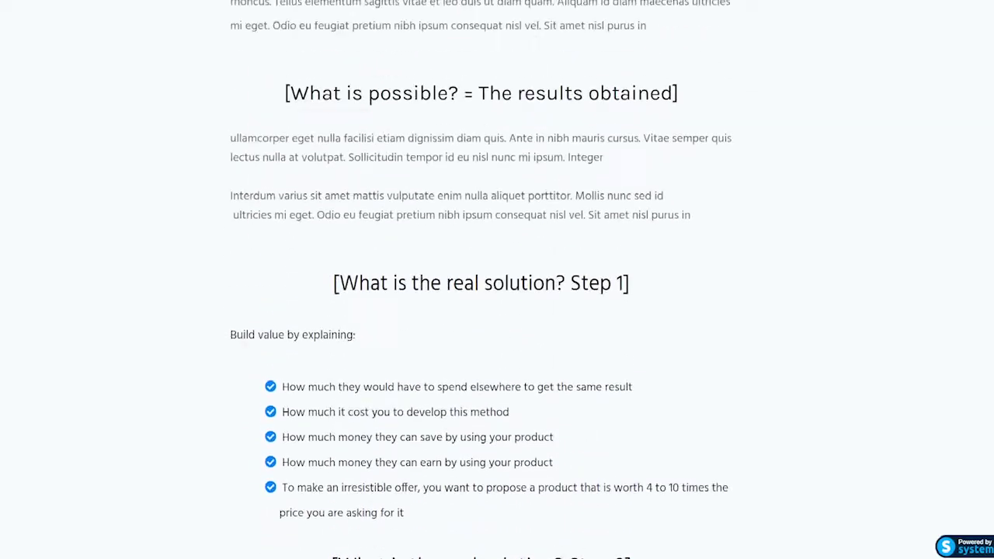
{"action": "scroll", "coordinate": [498, 280], "scroll_direction": "up", "scroll_amount": 20}
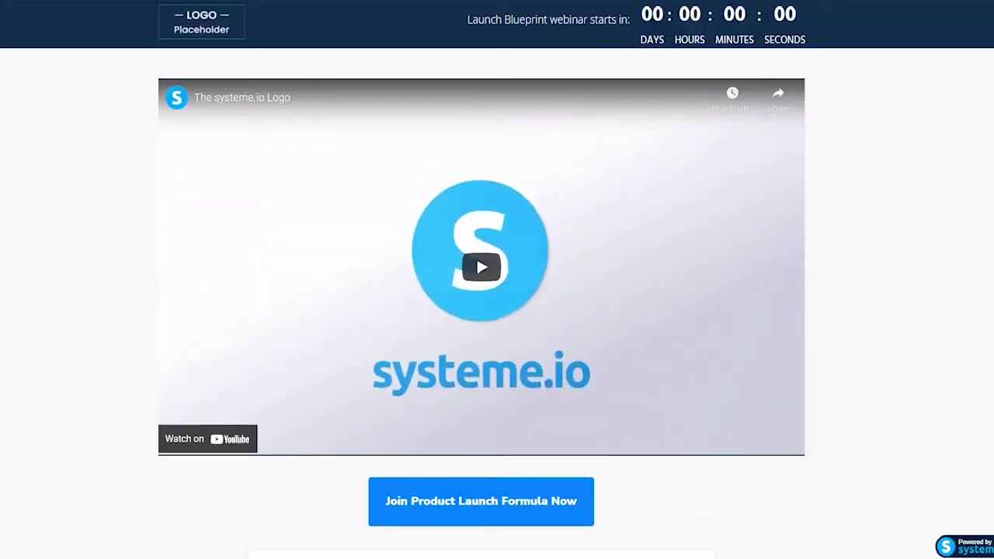
{"action": "scroll", "coordinate": [497, 280], "scroll_direction": "down", "scroll_amount": 3}
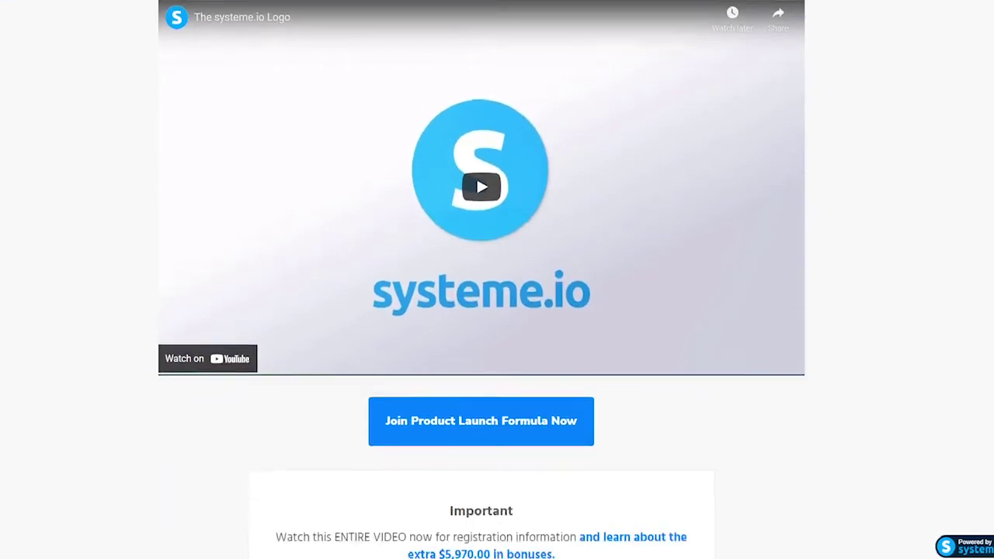
{"action": "scroll", "coordinate": [497, 279], "scroll_direction": "down", "scroll_amount": 9}
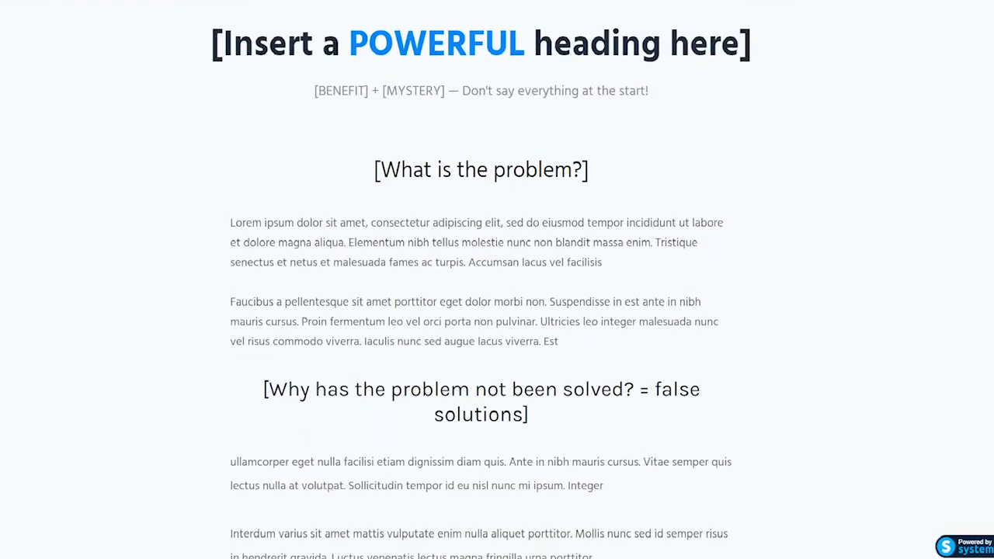
{"action": "scroll", "coordinate": [497, 280], "scroll_direction": "down", "scroll_amount": 19}
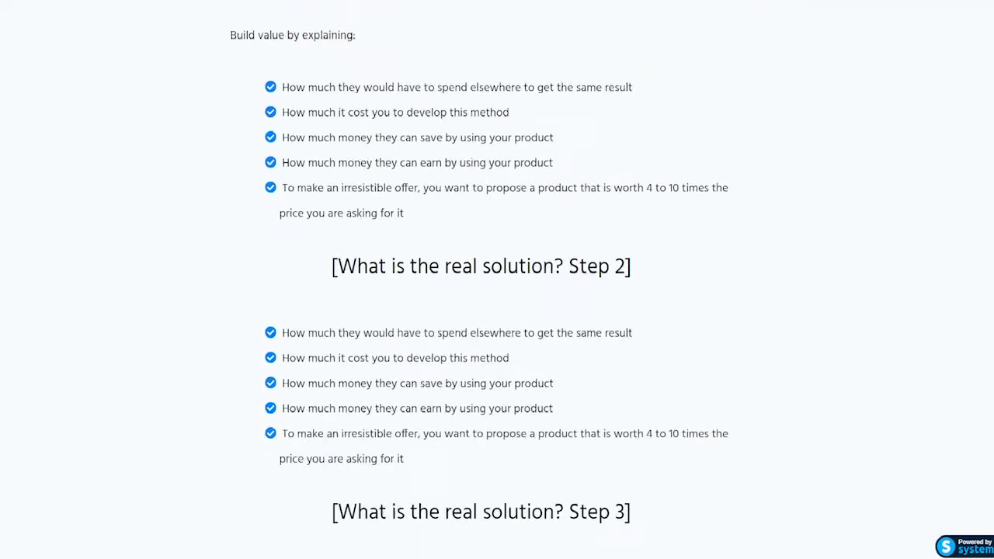
{"action": "scroll", "coordinate": [497, 280], "scroll_direction": "down", "scroll_amount": 13}
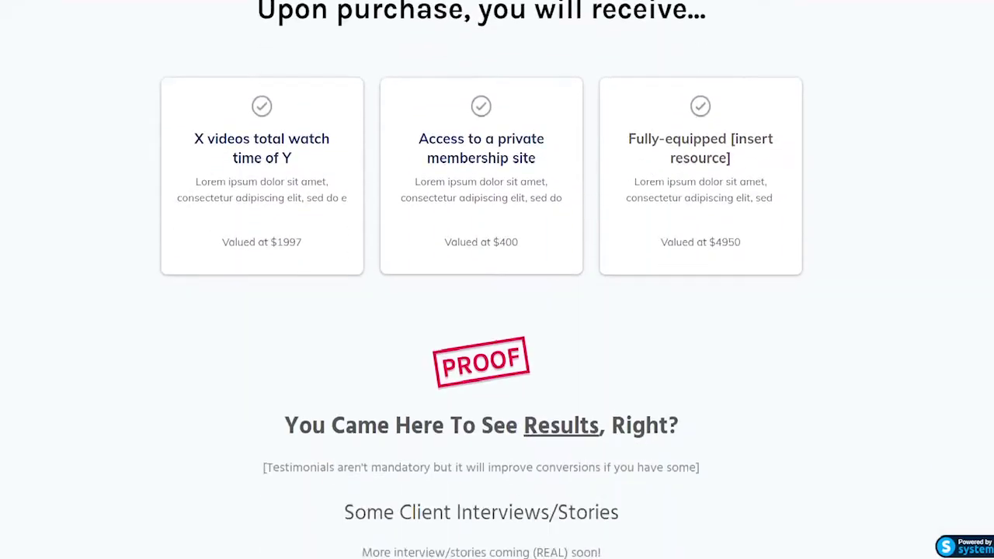
{"action": "scroll", "coordinate": [497, 279], "scroll_direction": "down", "scroll_amount": 10}
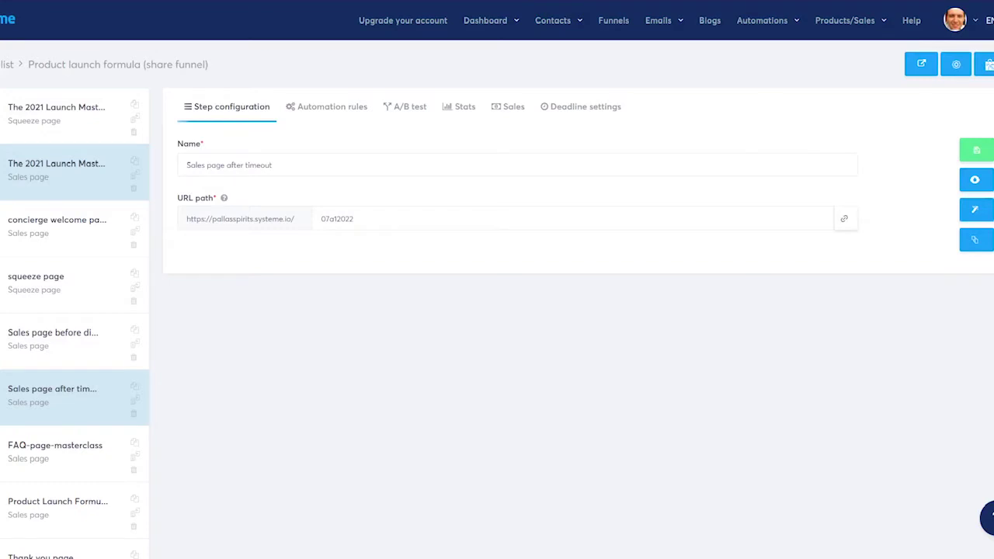
Preview the FAQ-page-masterclass step and expand the "What if I don't want to be on video? Can I still use PLF?" answer
{"action": "left_click", "coordinate": [71, 457]}
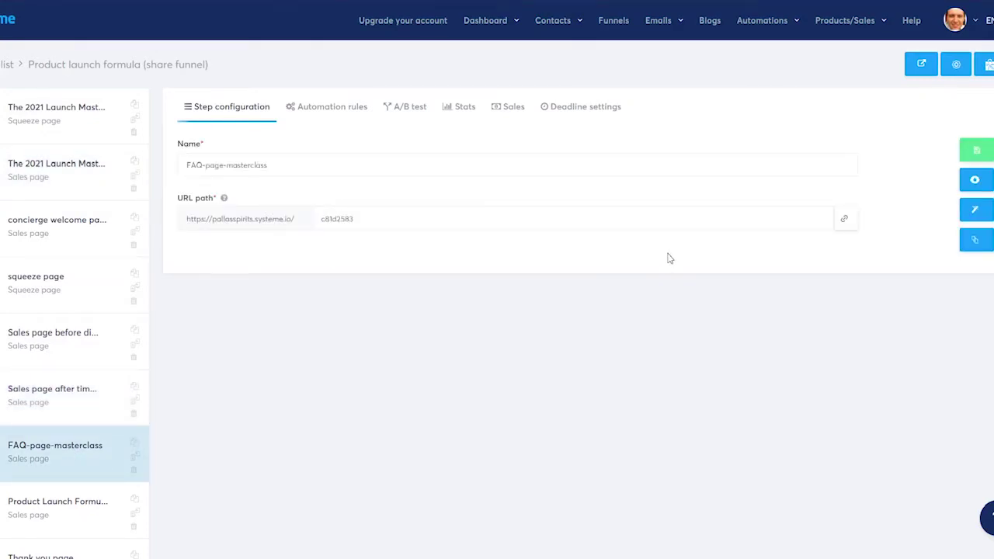
{"action": "left_click", "coordinate": [977, 181]}
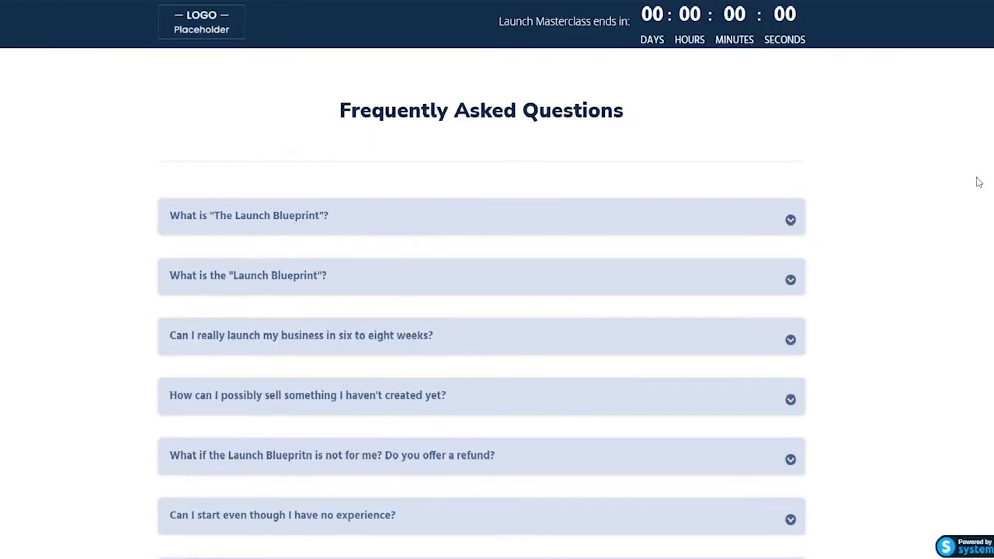
{"action": "scroll", "coordinate": [979, 182], "scroll_direction": "down", "scroll_amount": 7}
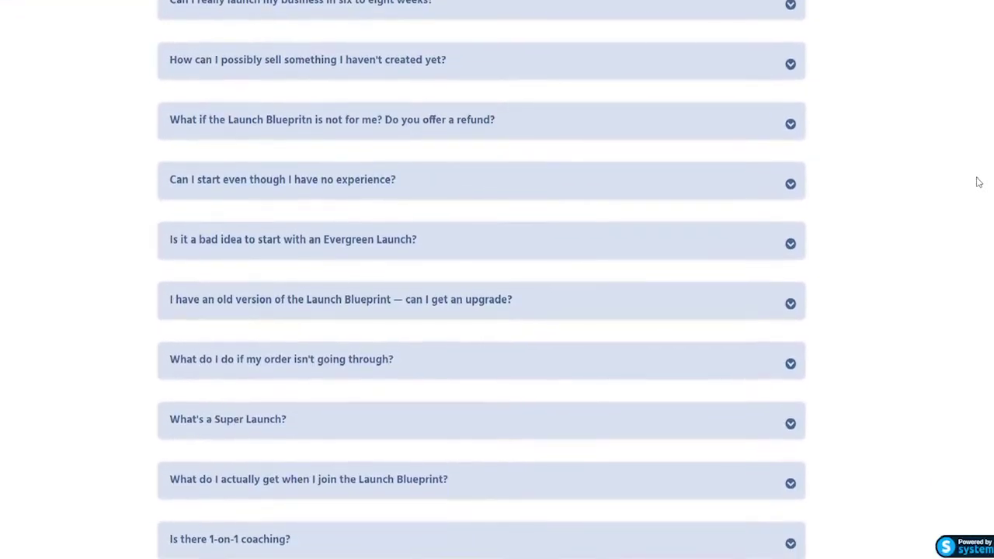
{"action": "scroll", "coordinate": [979, 182], "scroll_direction": "down", "scroll_amount": 5}
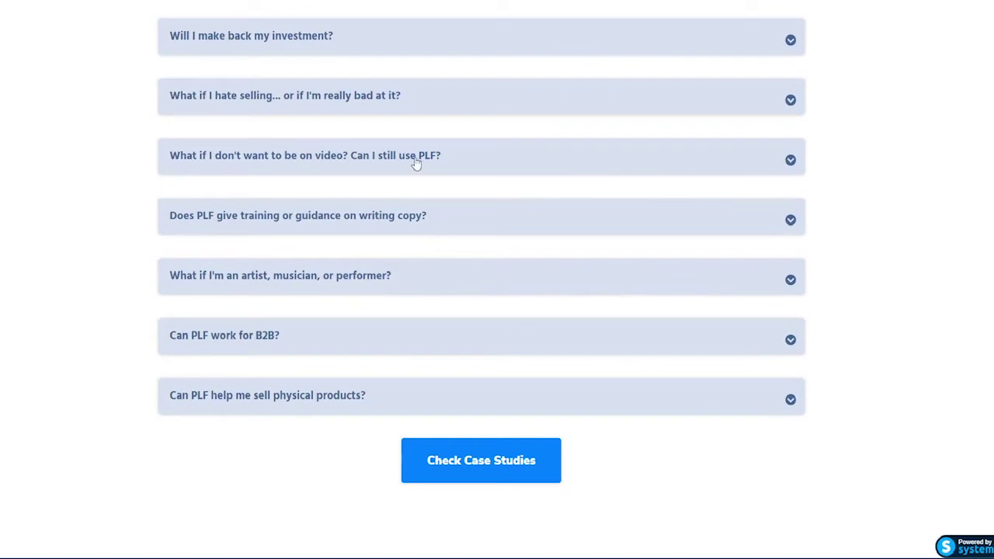
{"action": "left_click", "coordinate": [416, 164]}
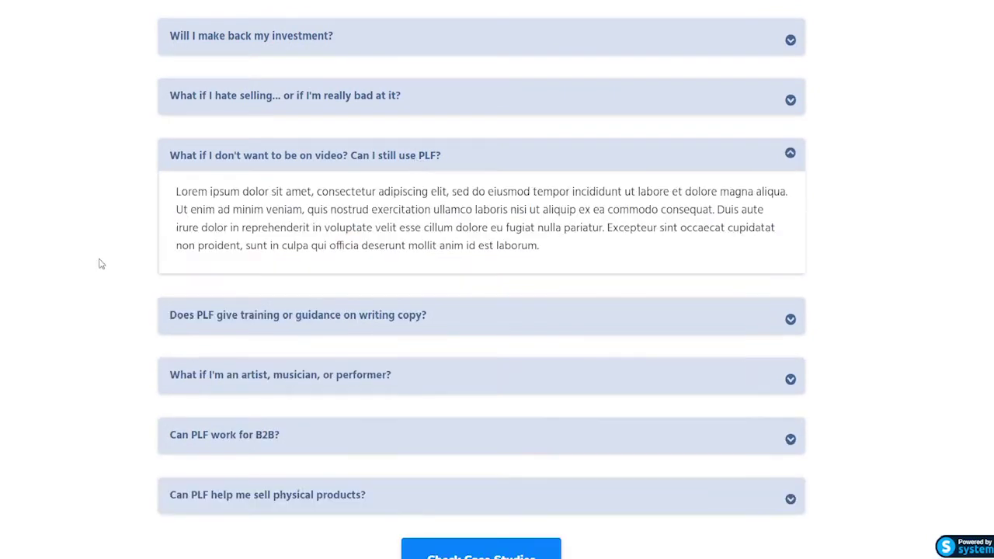
{"action": "scroll", "coordinate": [100, 264], "scroll_direction": "down", "scroll_amount": 2}
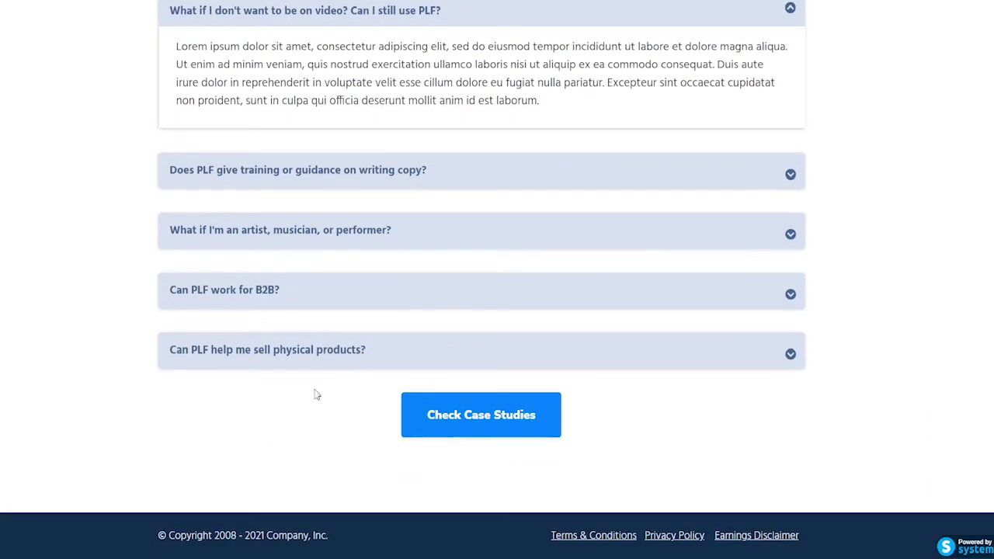
Review the Frequently Asked Questions list again from its first question onward
{"action": "scroll", "coordinate": [462, 422], "scroll_direction": "up", "scroll_amount": 10}
{"action": "scroll", "coordinate": [461, 422], "scroll_direction": "down", "scroll_amount": 1}
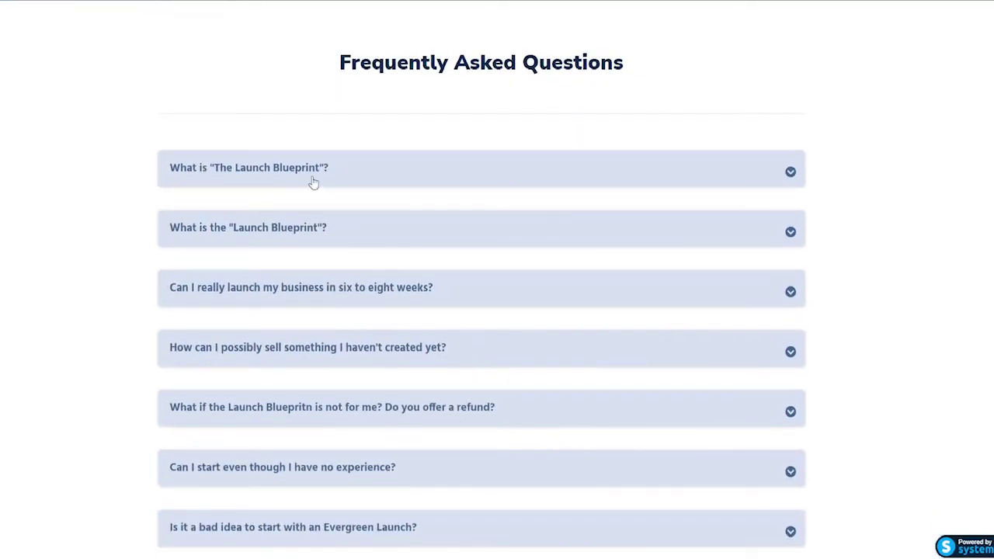
{"action": "scroll", "coordinate": [313, 183], "scroll_direction": "down", "scroll_amount": 3}
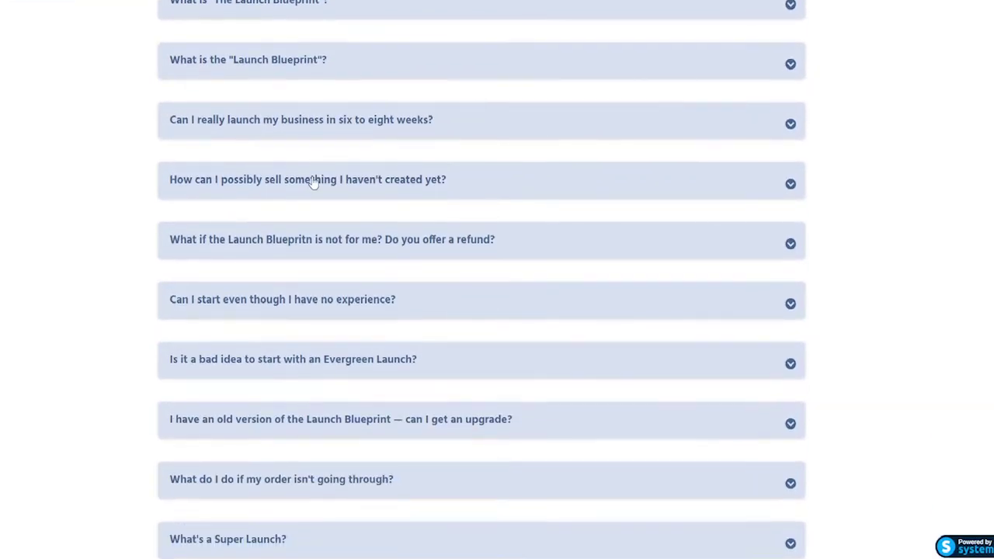
{"action": "scroll", "coordinate": [313, 182], "scroll_direction": "down", "scroll_amount": 1}
{"action": "scroll", "coordinate": [313, 182], "scroll_direction": "down", "scroll_amount": 2}
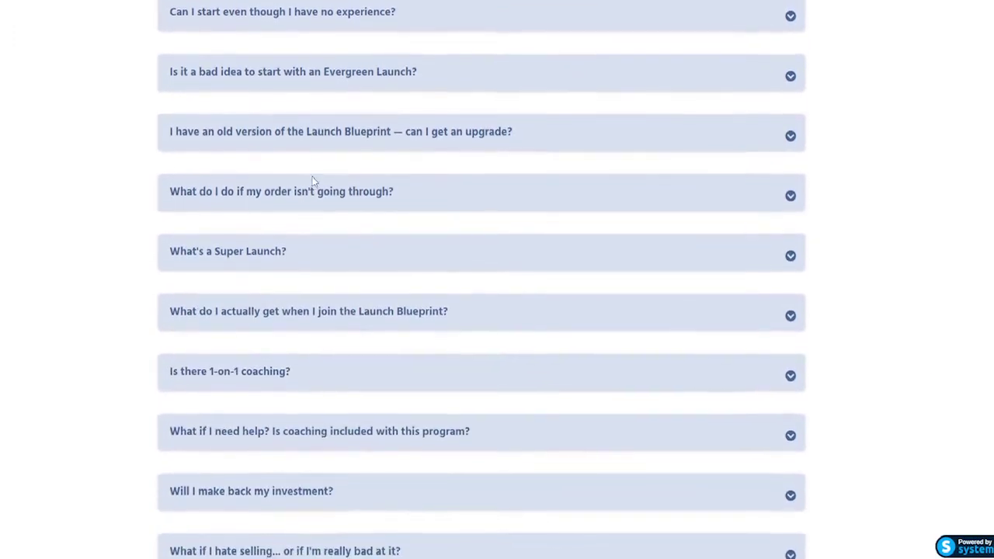
Read the rest of the FAQ page down to the Check Case Studies link and footer, and close the preview
{"action": "scroll", "coordinate": [313, 182], "scroll_direction": "down", "scroll_amount": 3}
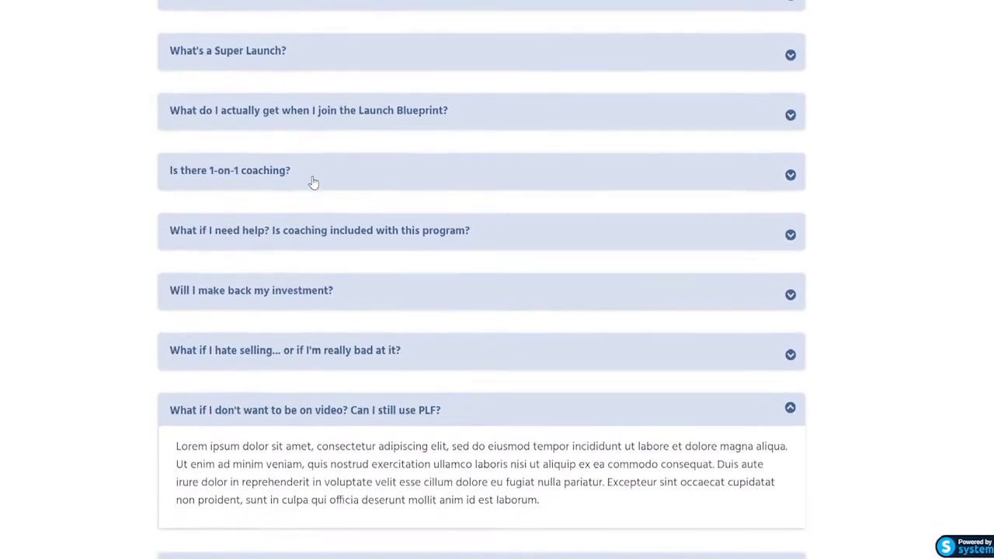
{"action": "scroll", "coordinate": [313, 182], "scroll_direction": "down", "scroll_amount": 3}
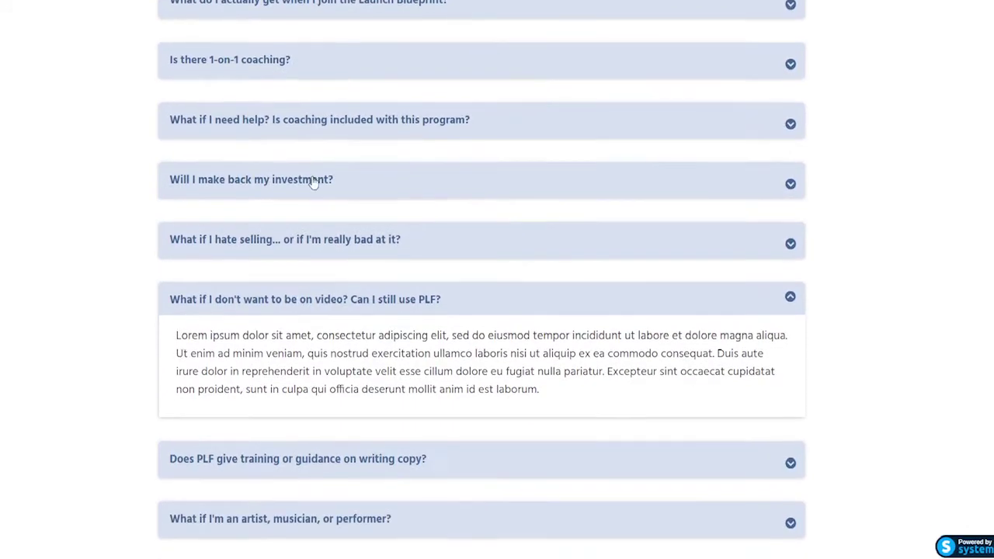
{"action": "scroll", "coordinate": [313, 181], "scroll_direction": "down", "scroll_amount": 3}
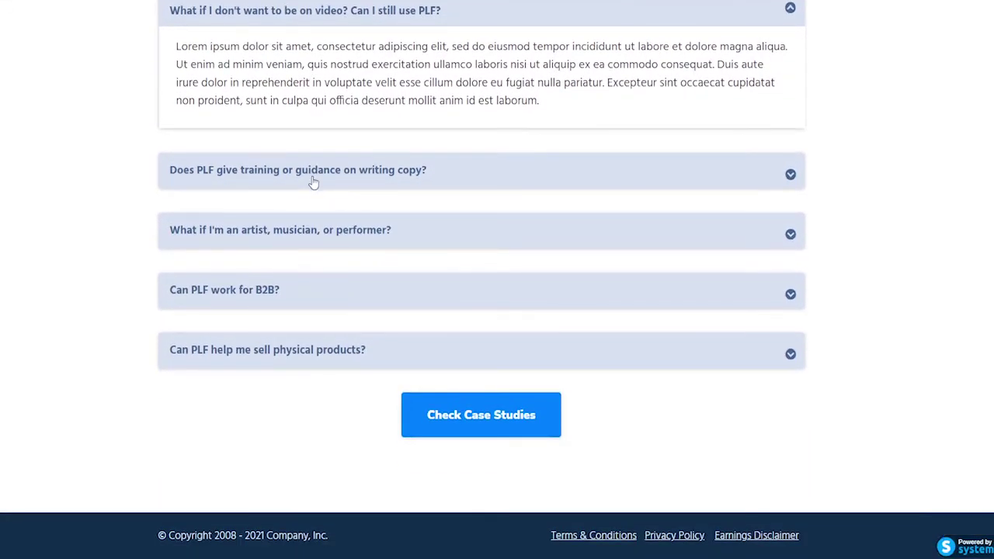
{"action": "scroll", "coordinate": [313, 182], "scroll_direction": "up", "scroll_amount": 10}
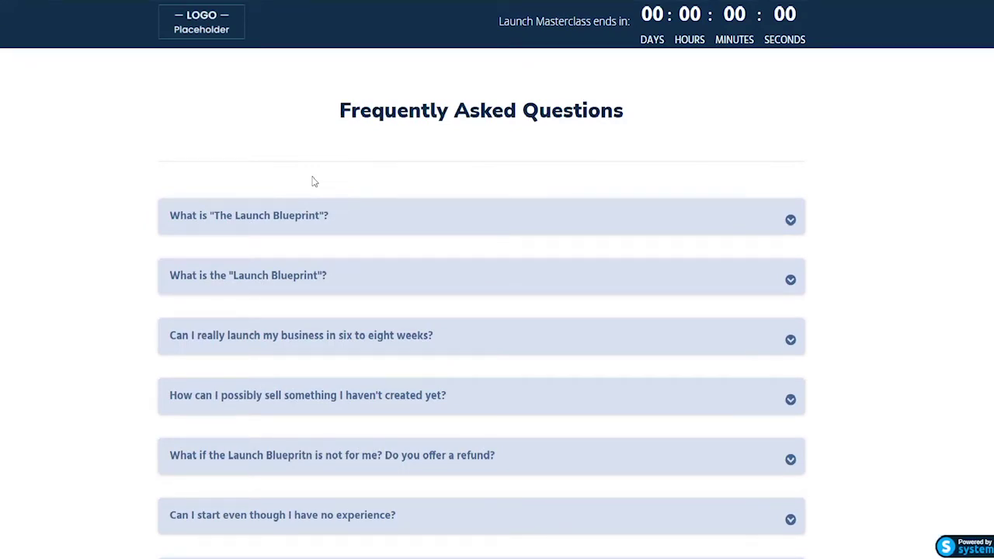
{"action": "key", "text": "ctrl+w"}
Preview the Product Launch Formula Case Studies step and look through its case study videos down to the footer
{"action": "scroll", "coordinate": [313, 182], "scroll_direction": "down", "scroll_amount": 4}
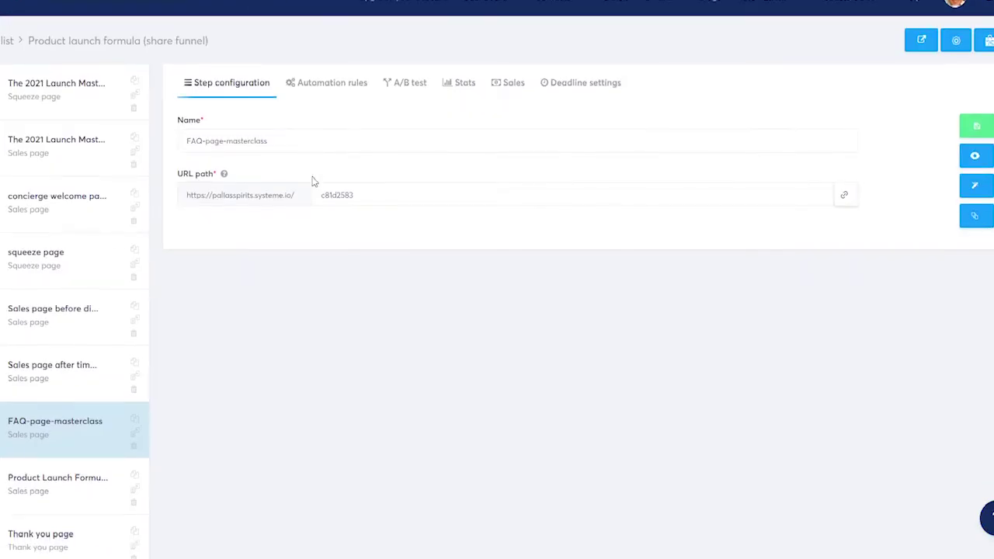
{"action": "left_click", "coordinate": [40, 261]}
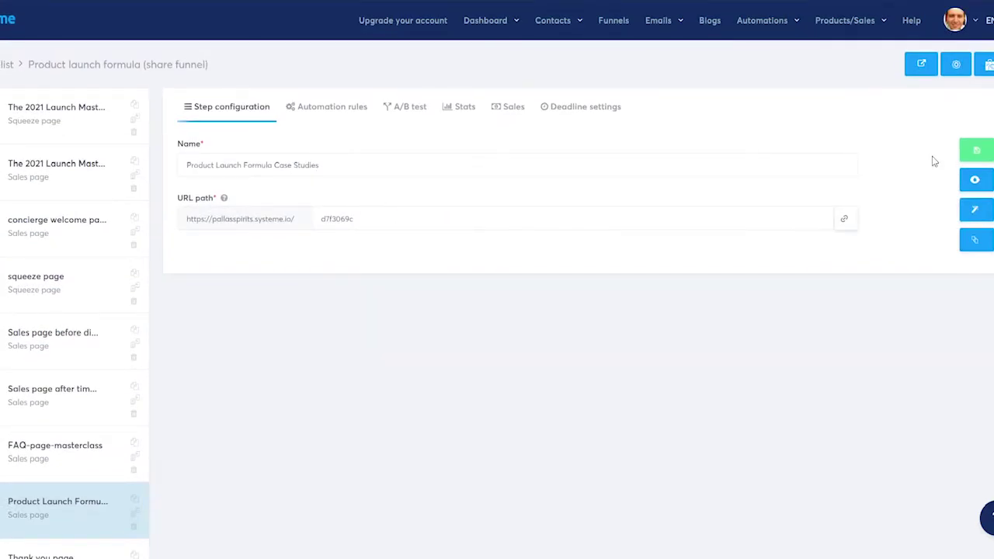
{"action": "left_click", "coordinate": [976, 184]}
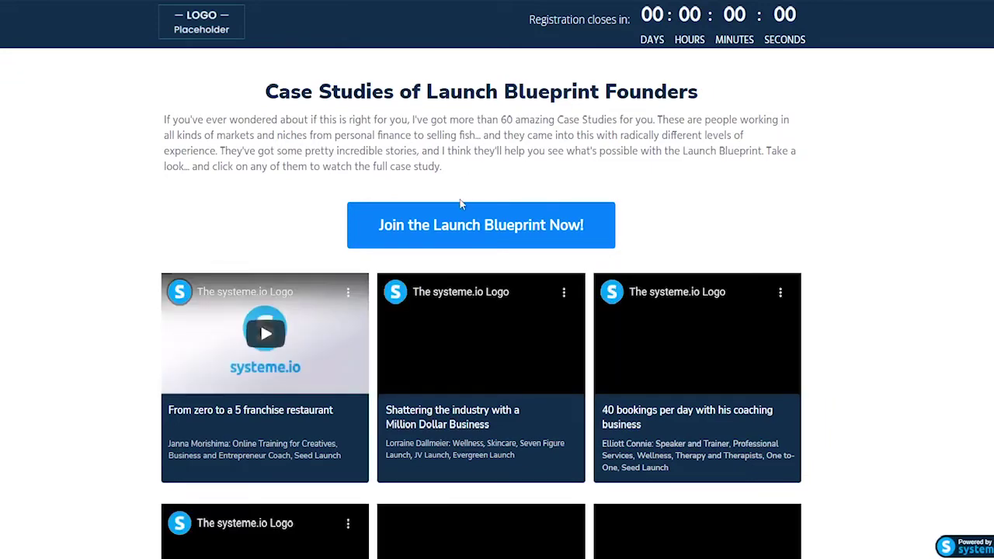
{"action": "scroll", "coordinate": [442, 241], "scroll_direction": "down", "scroll_amount": 1}
{"action": "scroll", "coordinate": [442, 242], "scroll_direction": "down", "scroll_amount": 7}
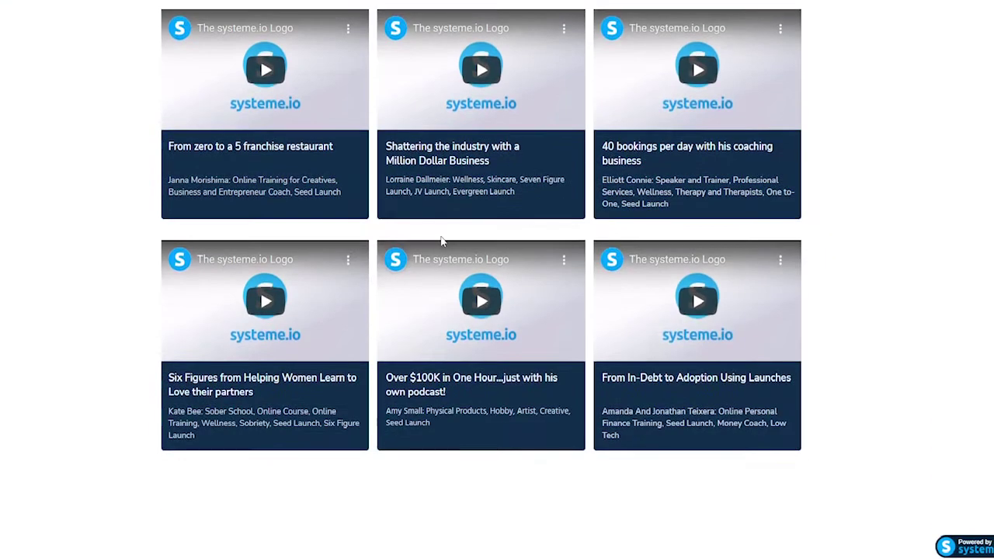
{"action": "scroll", "coordinate": [442, 242], "scroll_direction": "down", "scroll_amount": 1}
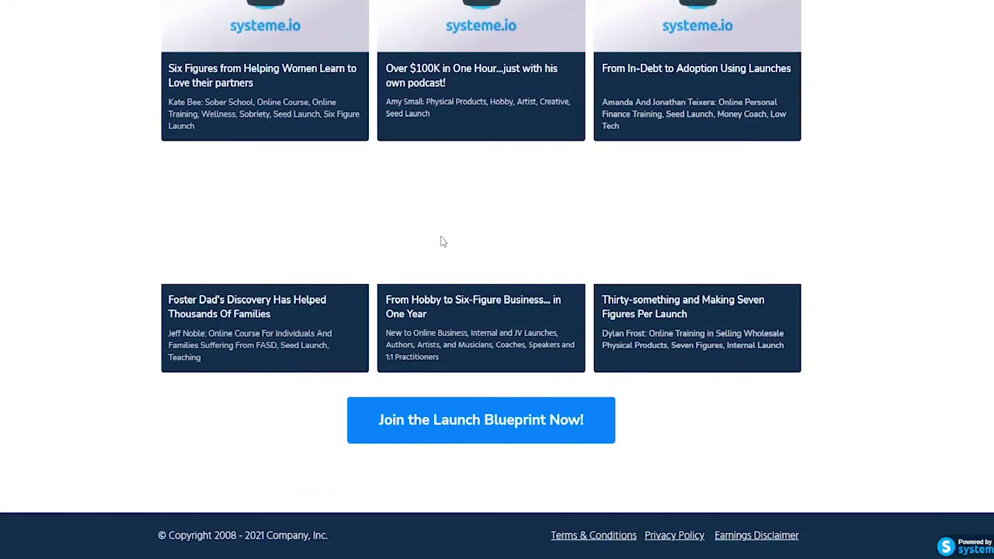
{"action": "scroll", "coordinate": [223, 371], "scroll_direction": "up", "scroll_amount": 7}
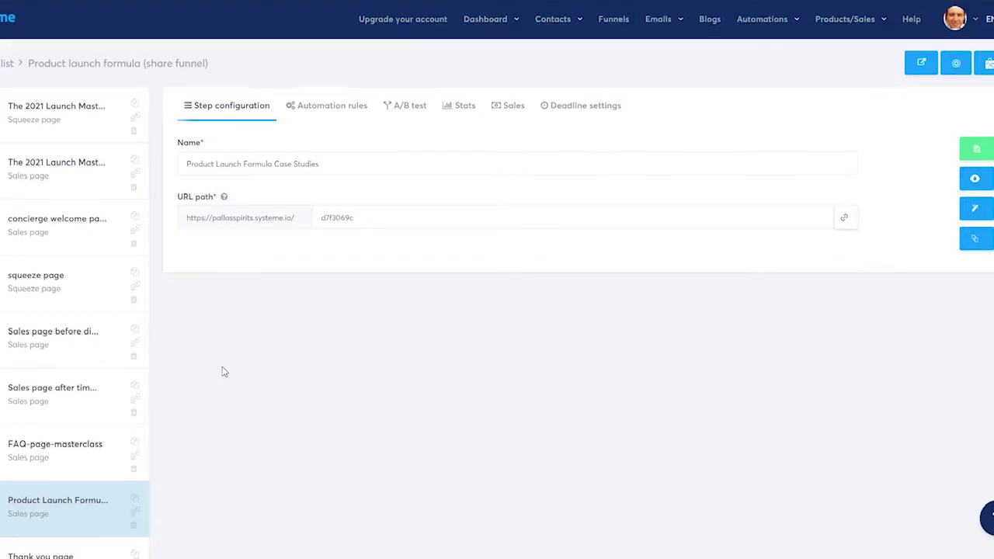
Preview the Thank you page step, review its getting-started instructions, case studies and testimonials, and close the preview
{"action": "scroll", "coordinate": [222, 372], "scroll_direction": "down", "scroll_amount": 4}
{"action": "left_click", "coordinate": [73, 302]}
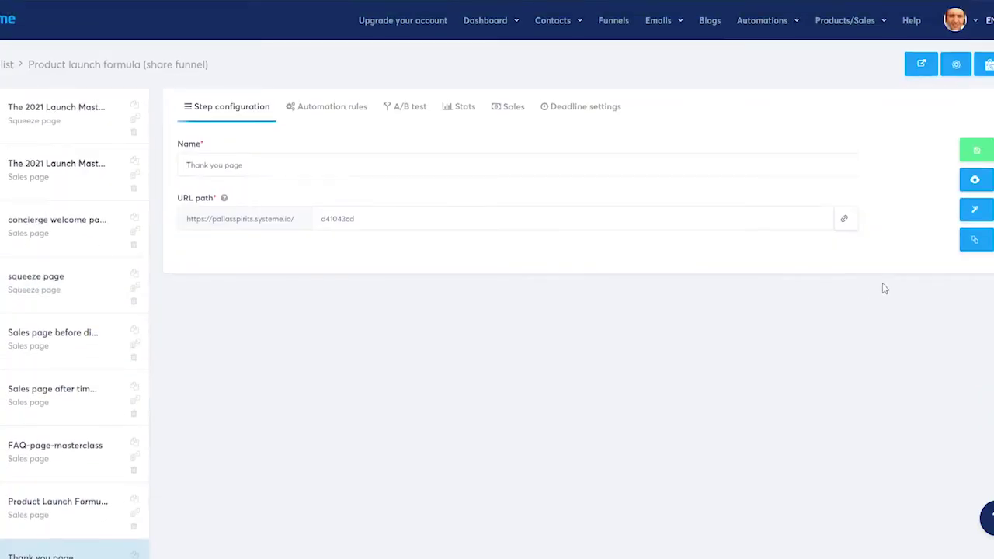
{"action": "left_click", "coordinate": [974, 178]}
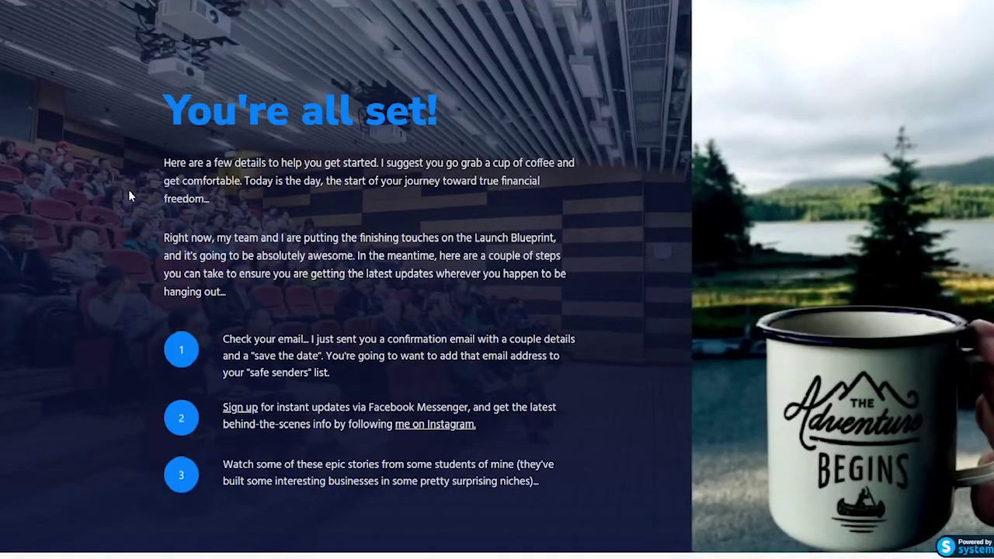
{"action": "scroll", "coordinate": [129, 196], "scroll_direction": "down", "scroll_amount": 6}
{"action": "scroll", "coordinate": [130, 195], "scroll_direction": "up", "scroll_amount": 6}
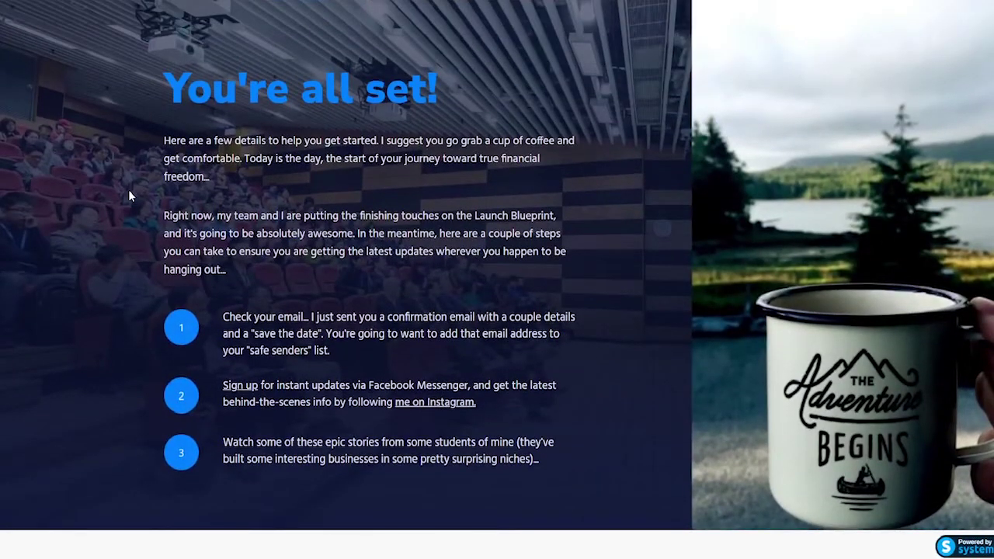
{"action": "scroll", "coordinate": [130, 196], "scroll_direction": "down", "scroll_amount": 6}
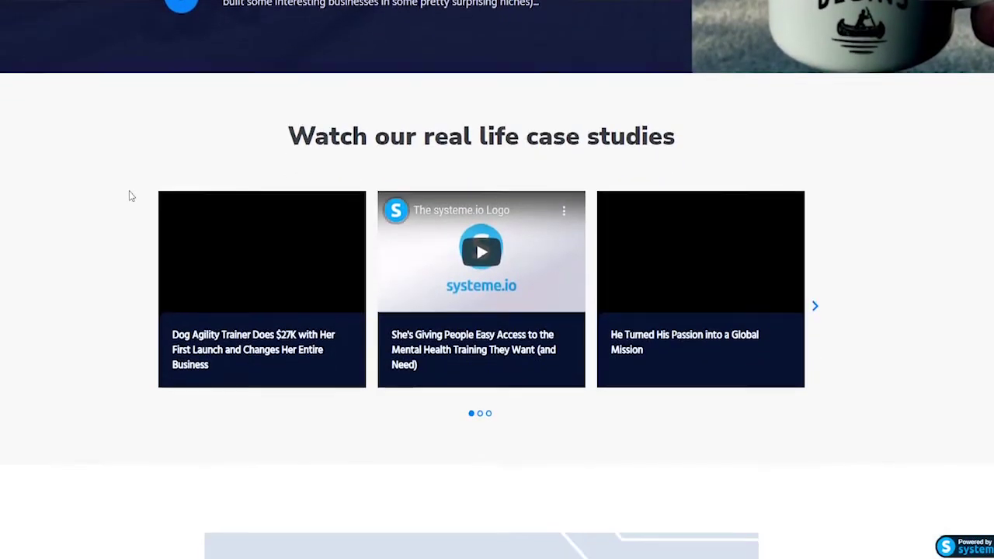
{"action": "scroll", "coordinate": [130, 195], "scroll_direction": "down", "scroll_amount": 7}
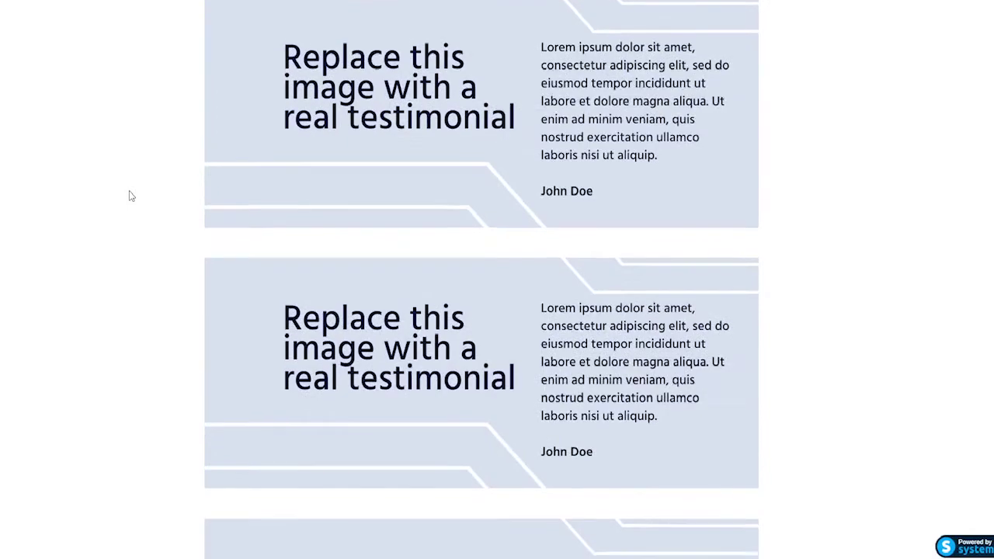
{"action": "scroll", "coordinate": [130, 196], "scroll_direction": "down", "scroll_amount": 3}
{"action": "scroll", "coordinate": [130, 196], "scroll_direction": "down", "scroll_amount": 2}
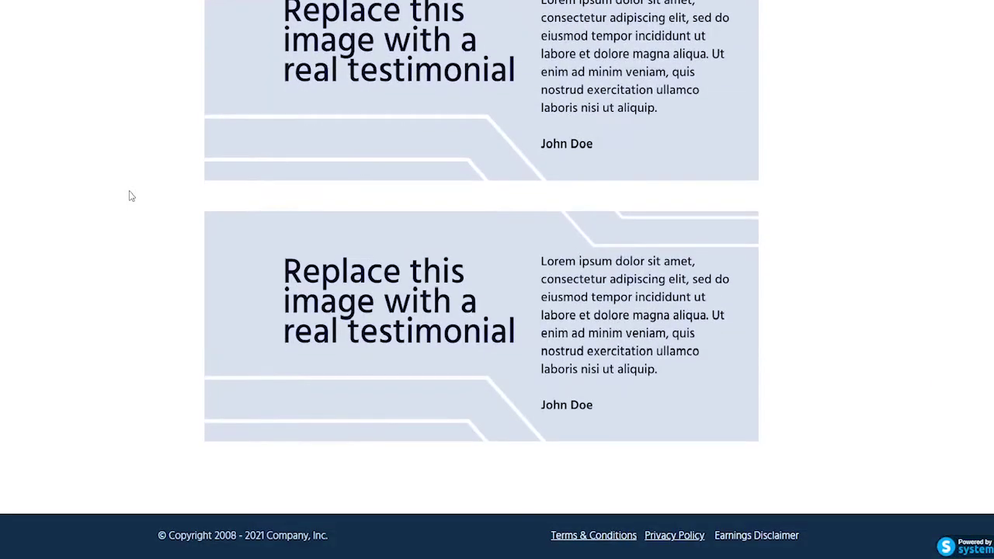
{"action": "key", "text": "ctrl+w"}
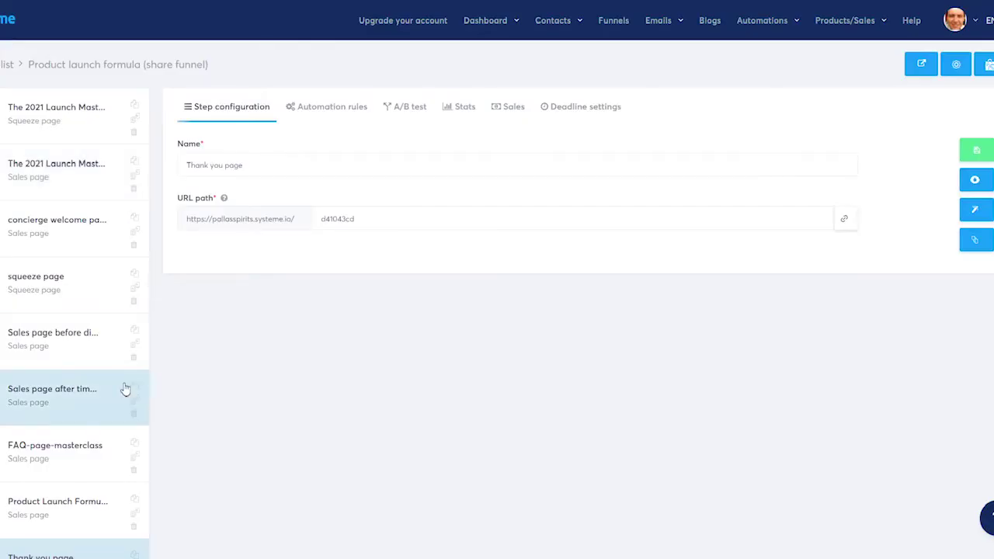
Preview the "All access page with FAQ" step and look at its first lessons
{"action": "scroll", "coordinate": [125, 389], "scroll_direction": "down", "scroll_amount": 1}
{"action": "scroll", "coordinate": [125, 388], "scroll_direction": "down", "scroll_amount": 3}
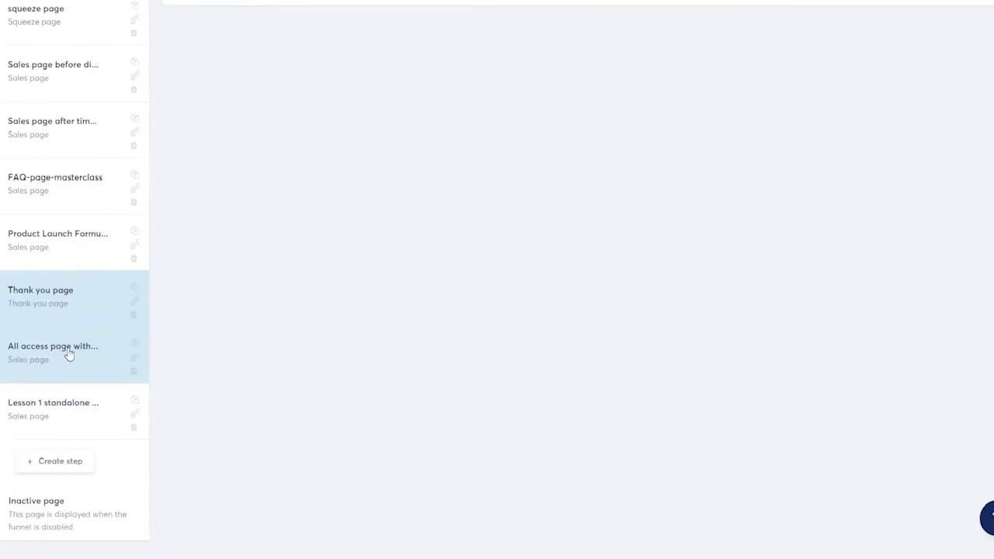
{"action": "left_click", "coordinate": [70, 352]}
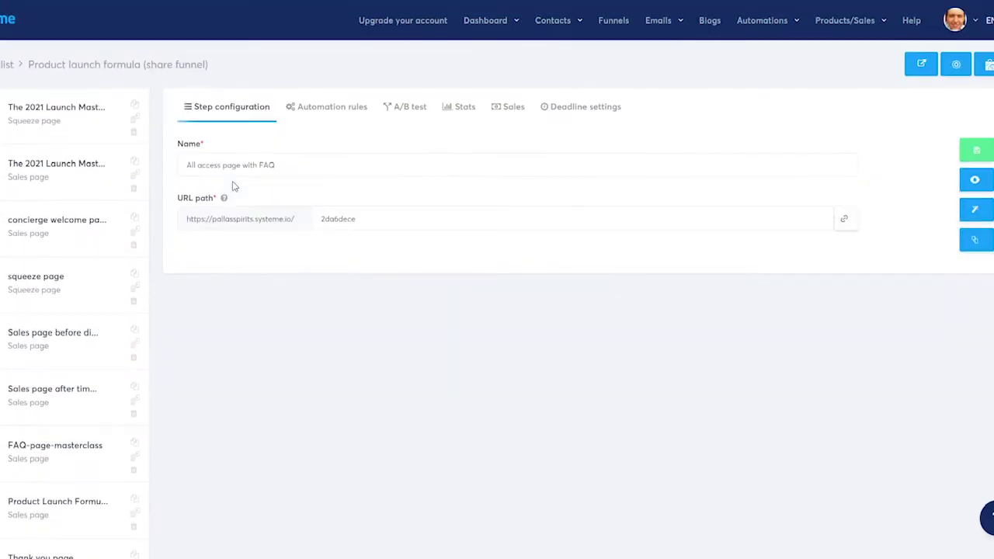
{"action": "left_click", "coordinate": [976, 183]}
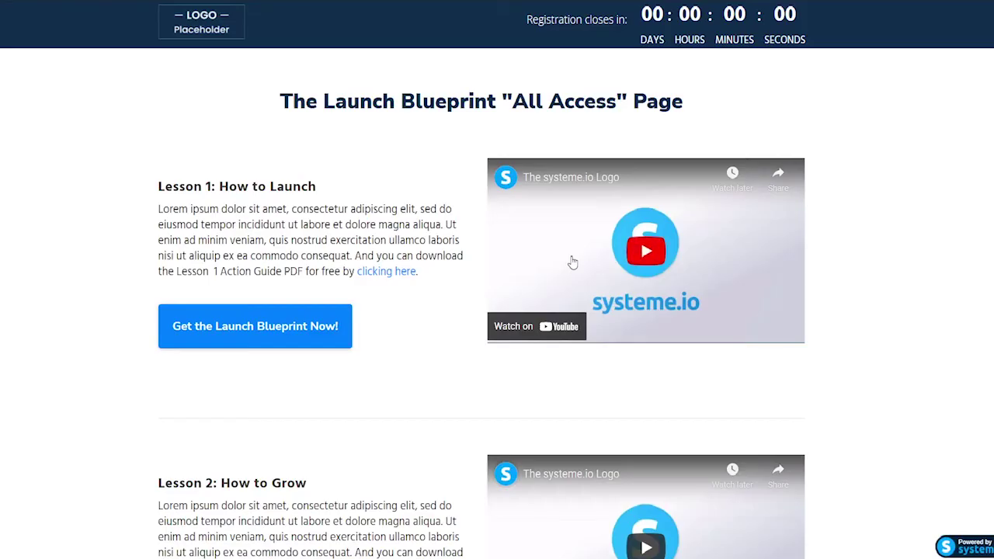
{"action": "scroll", "coordinate": [573, 262], "scroll_direction": "down", "scroll_amount": 2}
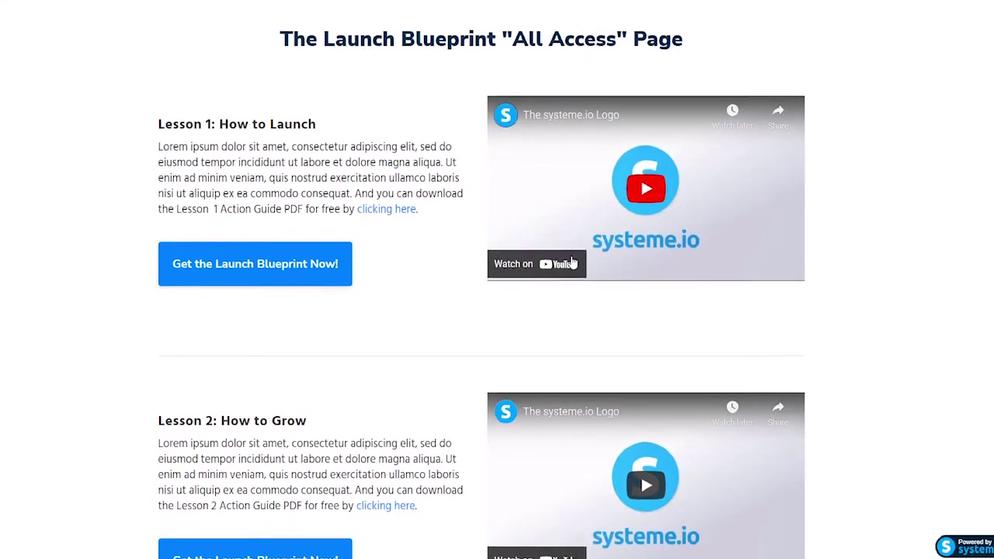
{"action": "scroll", "coordinate": [573, 262], "scroll_direction": "up", "scroll_amount": 2}
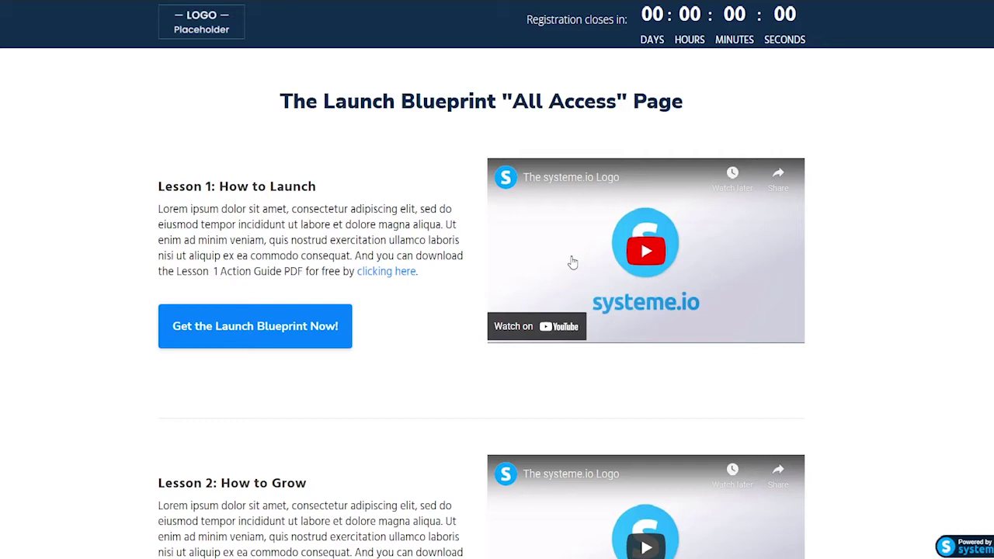
Review the All Access page from the four lessons through the free bonus PDF offer to the Frequently Asked Questions
{"action": "scroll", "coordinate": [572, 263], "scroll_direction": "down", "scroll_amount": 7}
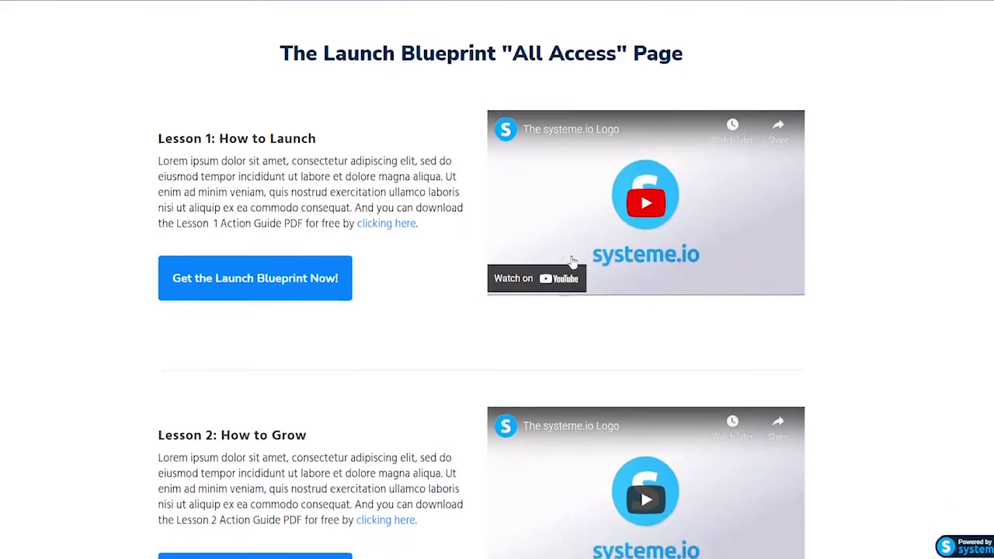
{"action": "scroll", "coordinate": [573, 264], "scroll_direction": "down", "scroll_amount": 8}
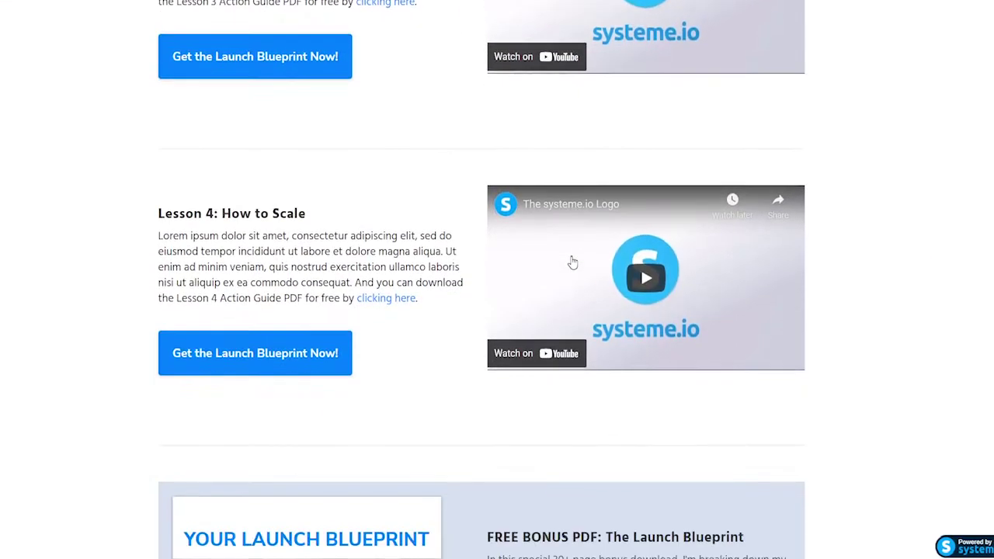
{"action": "scroll", "coordinate": [573, 264], "scroll_direction": "down", "scroll_amount": 2}
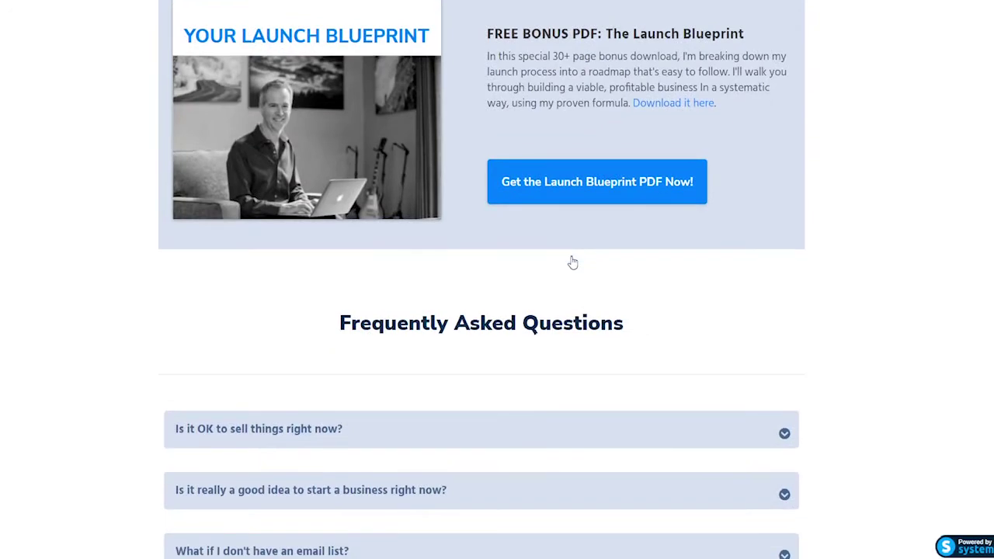
{"action": "scroll", "coordinate": [573, 263], "scroll_direction": "up", "scroll_amount": 3}
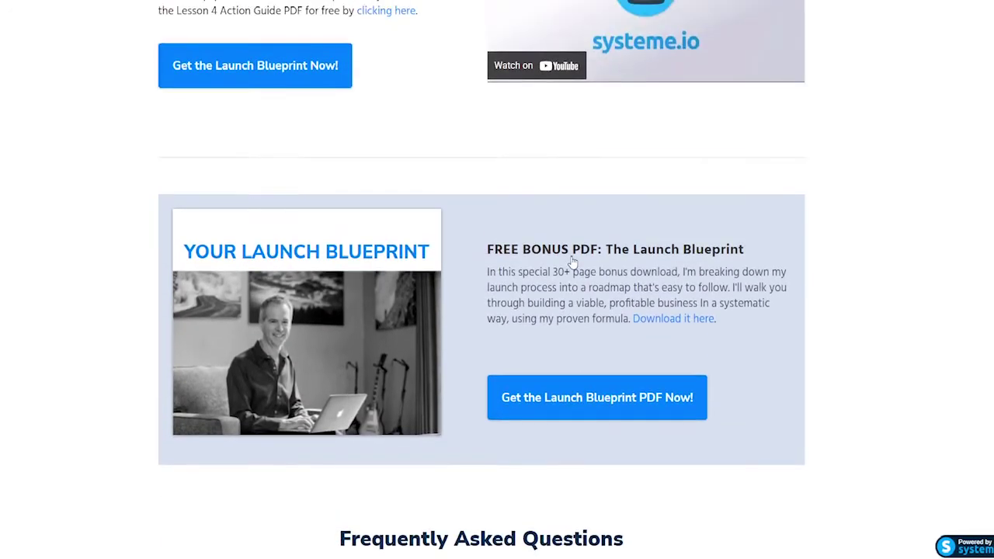
{"action": "scroll", "coordinate": [573, 264], "scroll_direction": "down", "scroll_amount": 4}
{"action": "scroll", "coordinate": [573, 263], "scroll_direction": "down", "scroll_amount": 2}
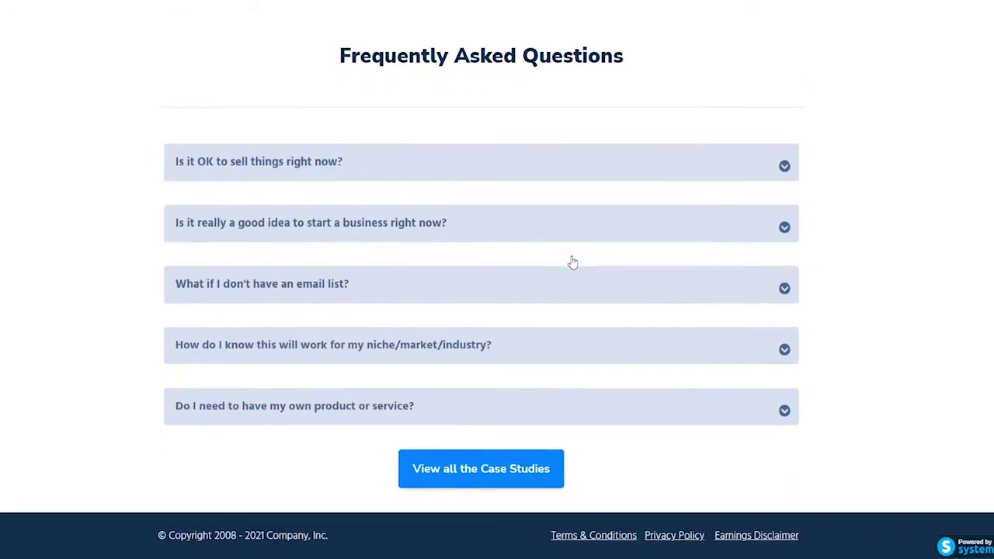
{"action": "scroll", "coordinate": [573, 263], "scroll_direction": "up", "scroll_amount": 2}
{"action": "scroll", "coordinate": [573, 263], "scroll_direction": "down", "scroll_amount": 2}
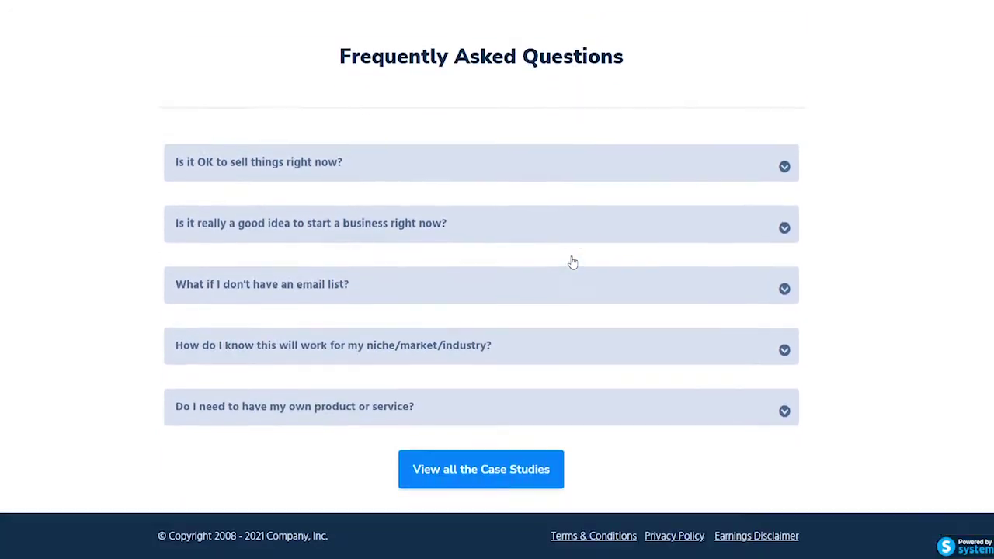
{"action": "scroll", "coordinate": [573, 263], "scroll_direction": "up", "scroll_amount": 15}
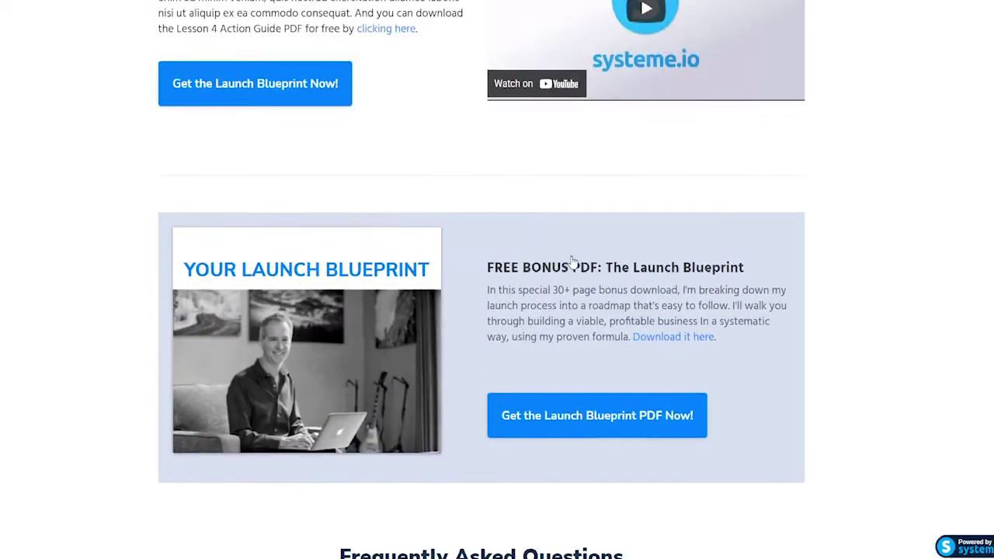
{"action": "scroll", "coordinate": [573, 263], "scroll_direction": "up", "scroll_amount": 4}
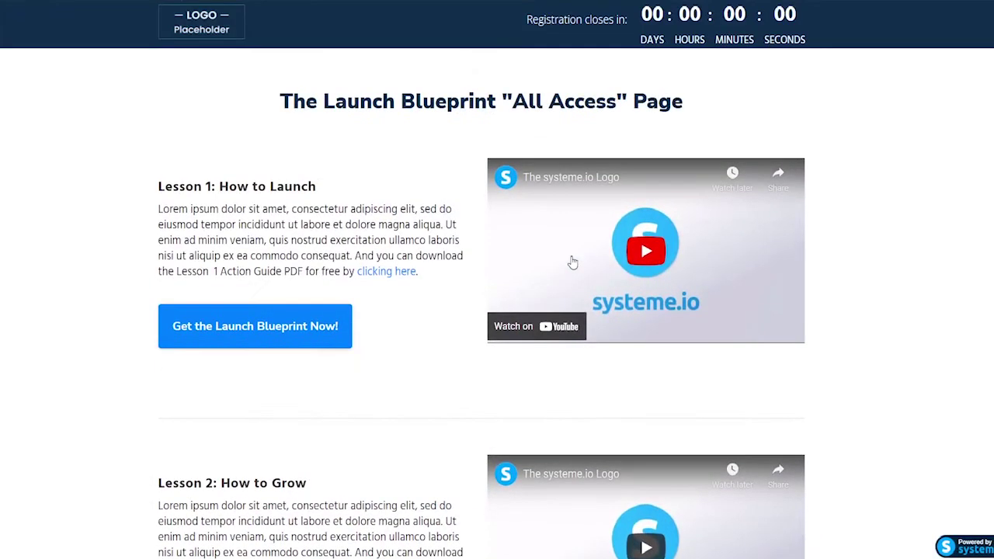
Go over the All Access page's lessons, Launch Blueprint bonus PDF and FAQ section once more
{"action": "scroll", "coordinate": [573, 263], "scroll_direction": "down", "scroll_amount": 1}
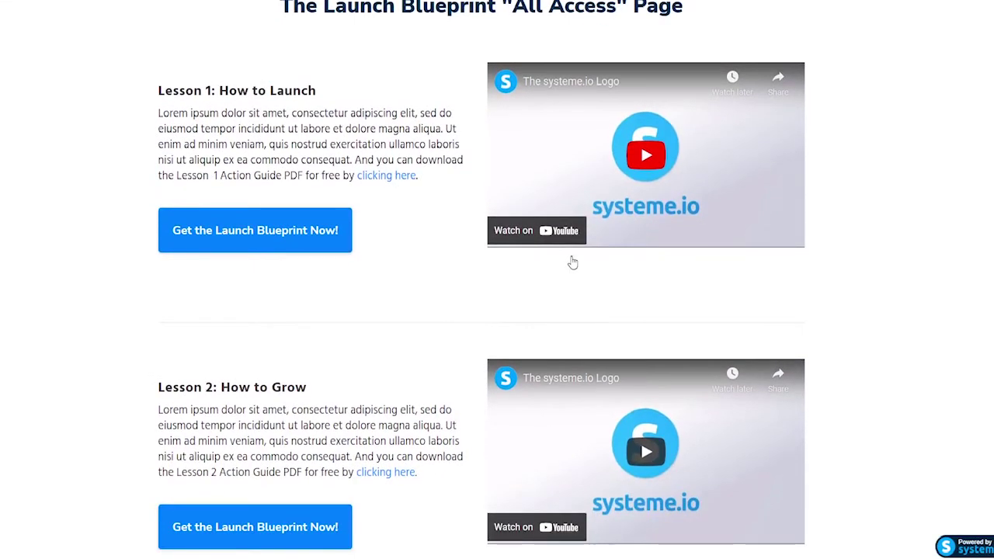
{"action": "scroll", "coordinate": [414, 331], "scroll_direction": "down", "scroll_amount": 4}
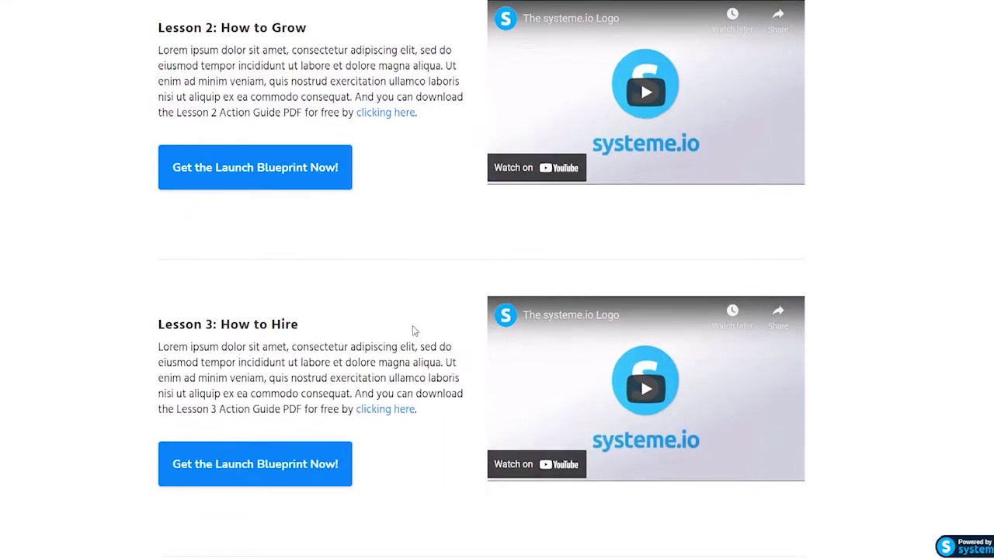
{"action": "scroll", "coordinate": [412, 325], "scroll_direction": "down", "scroll_amount": 8}
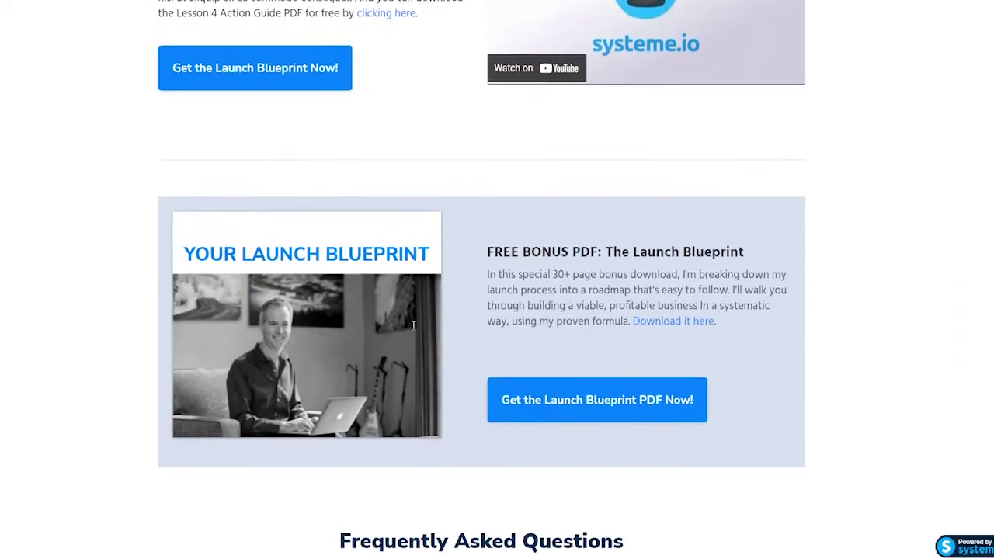
{"action": "scroll", "coordinate": [413, 326], "scroll_direction": "down", "scroll_amount": 2}
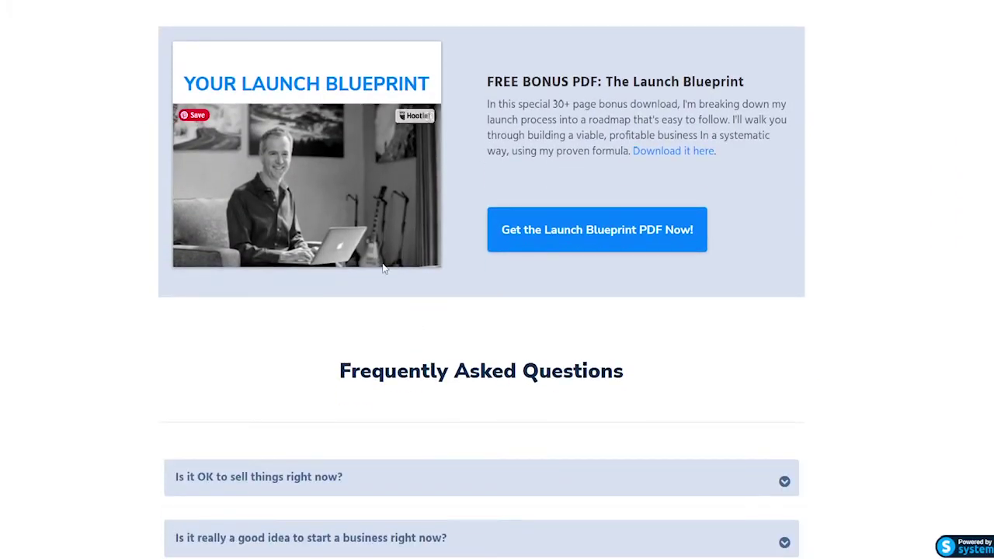
{"action": "scroll", "coordinate": [382, 269], "scroll_direction": "down", "scroll_amount": 4}
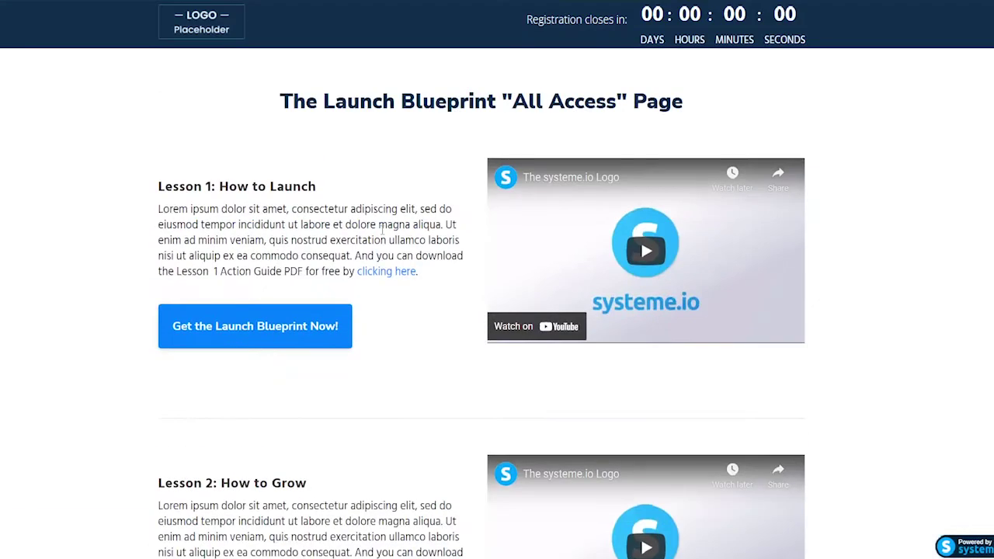
Skim the All Access page's lesson sections a final time and return to the funnel's step configuration
{"action": "scroll", "coordinate": [382, 230], "scroll_direction": "down", "scroll_amount": 10}
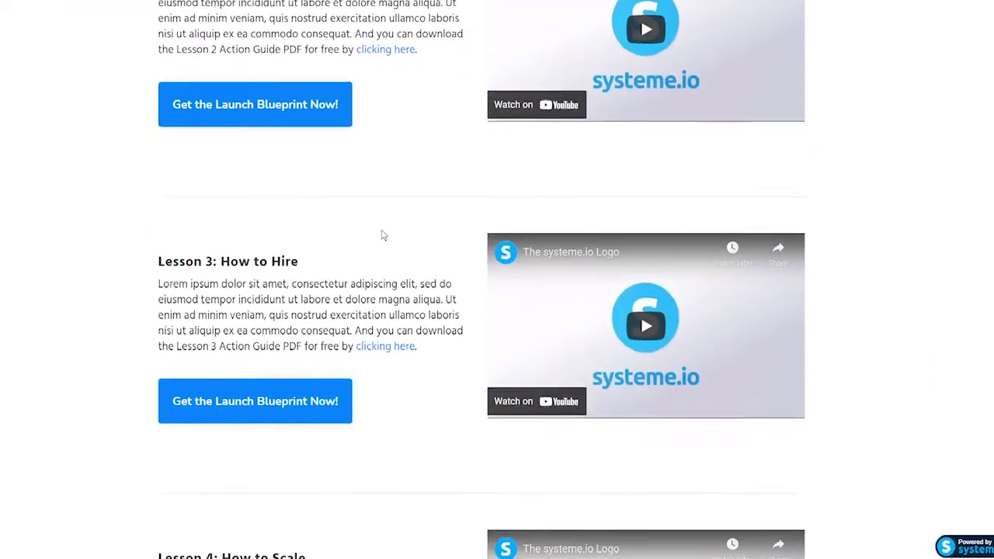
{"action": "scroll", "coordinate": [382, 230], "scroll_direction": "up", "scroll_amount": 10}
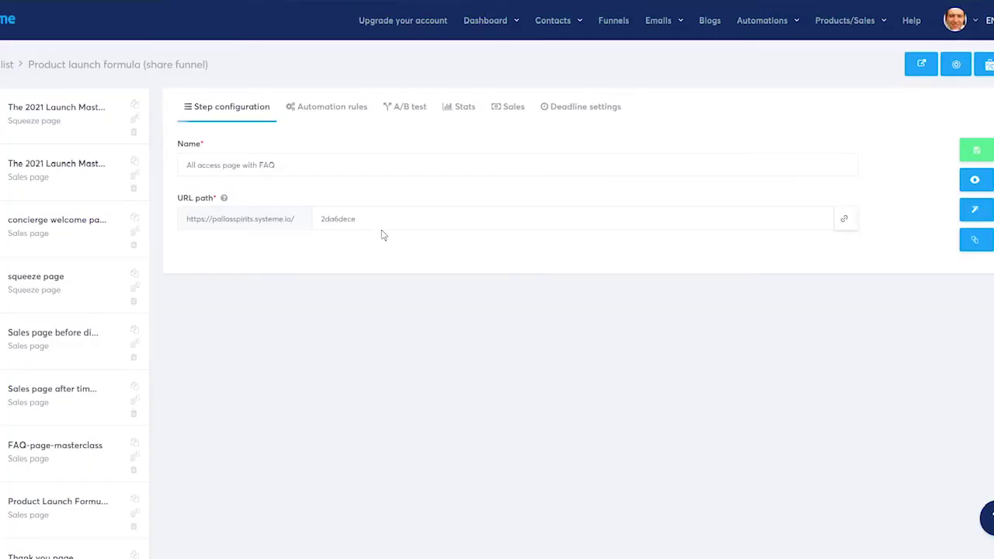
Preview the "Lesson 1 standalone for replay" step and review its replay video, action guide download, comments and case studies
{"action": "scroll", "coordinate": [382, 235], "scroll_direction": "down", "scroll_amount": 5}
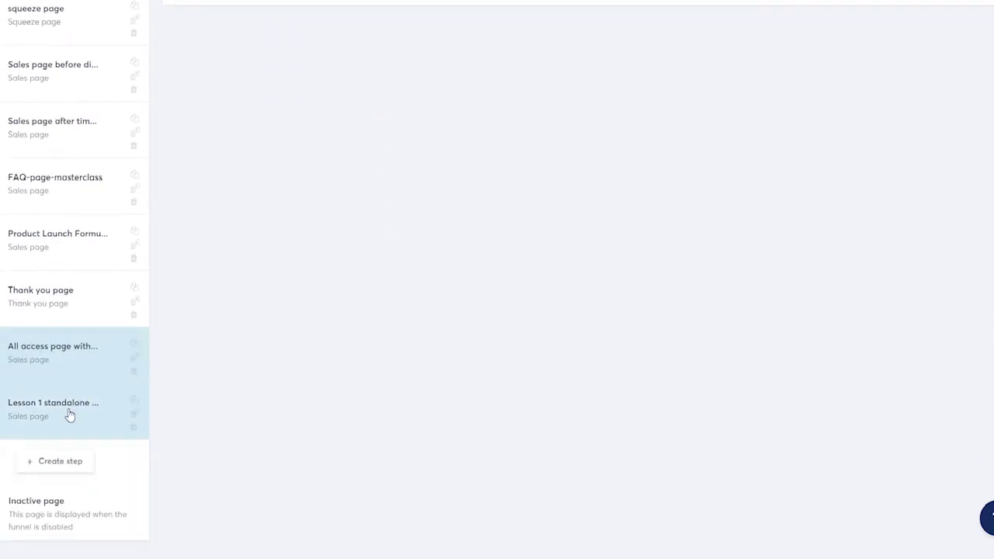
{"action": "left_click", "coordinate": [69, 416]}
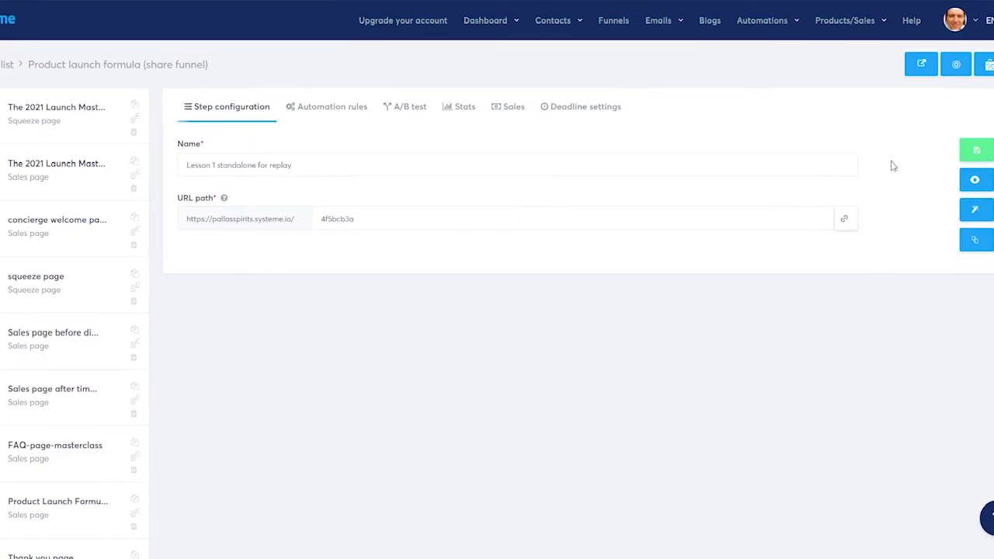
{"action": "left_click", "coordinate": [975, 181]}
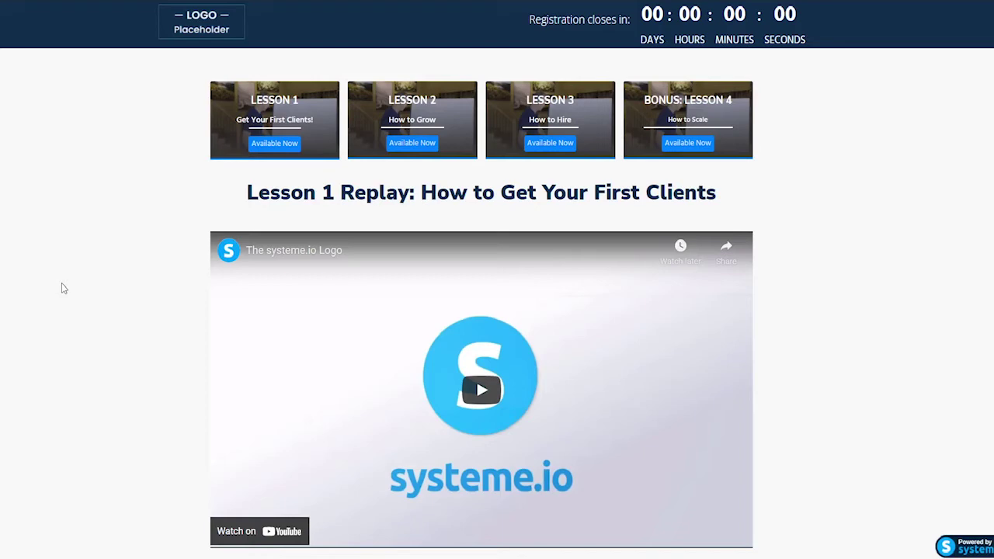
{"action": "scroll", "coordinate": [65, 322], "scroll_direction": "down", "scroll_amount": 1}
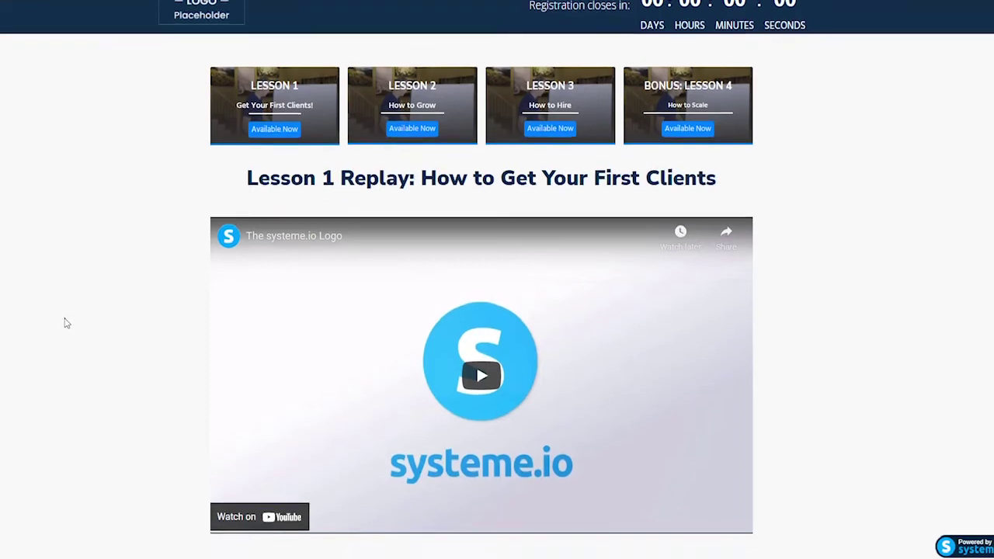
{"action": "scroll", "coordinate": [66, 323], "scroll_direction": "down", "scroll_amount": 10}
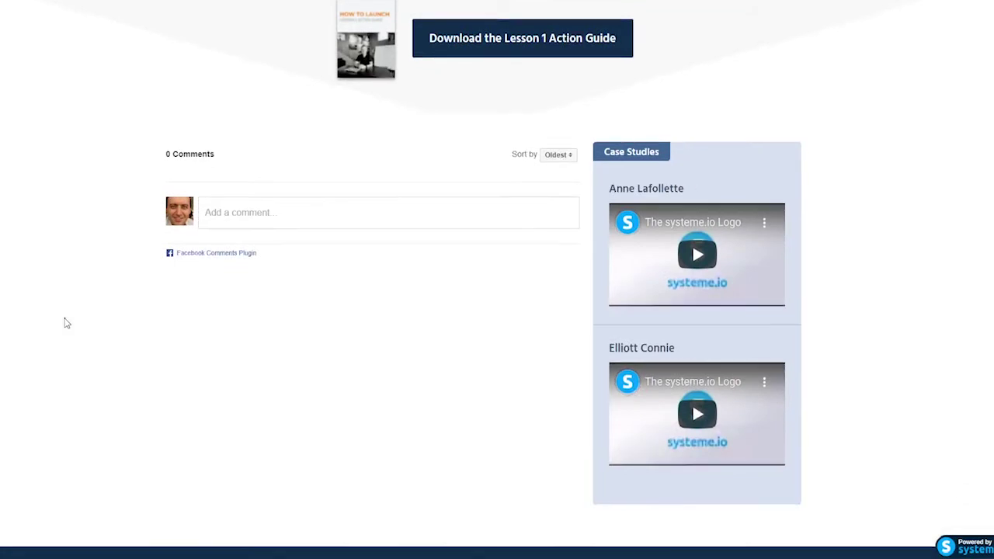